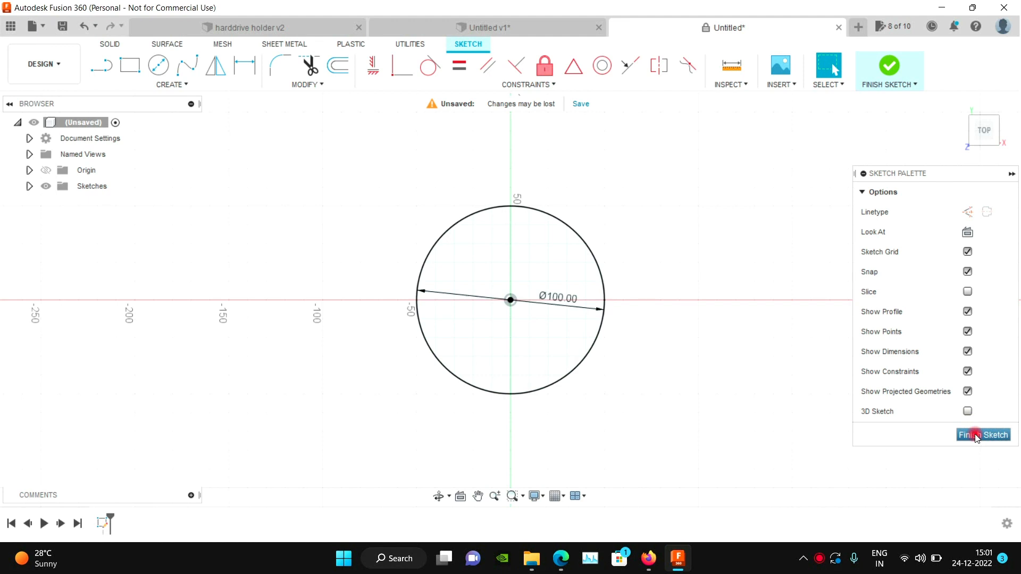
# Finish the circle sketch and create a construction plane offset 60 mm above the XY plane.
pyautogui.click(977, 435)
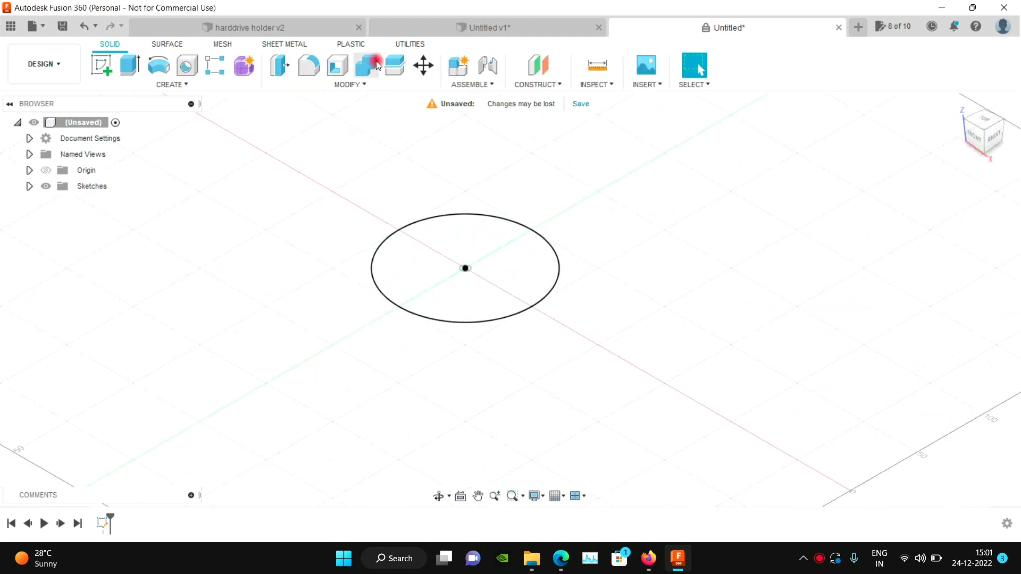
pyautogui.click(553, 66)
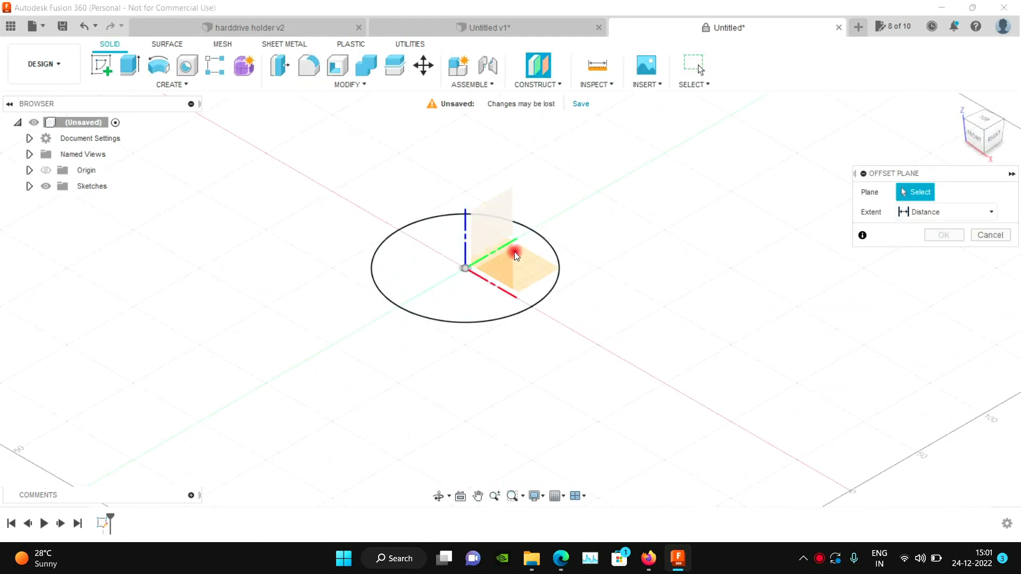
pyautogui.click(537, 280)
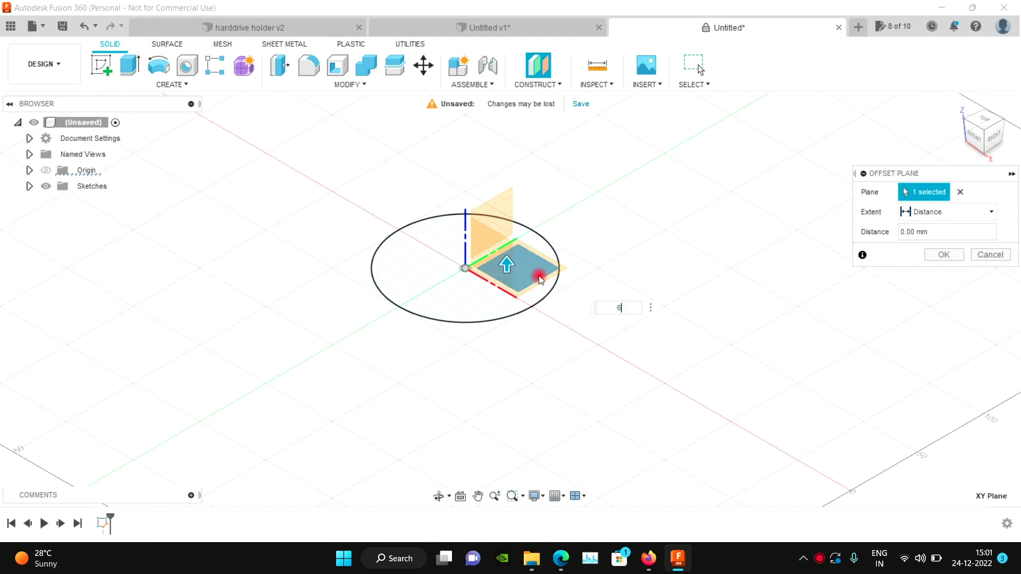
pyautogui.press('Return')
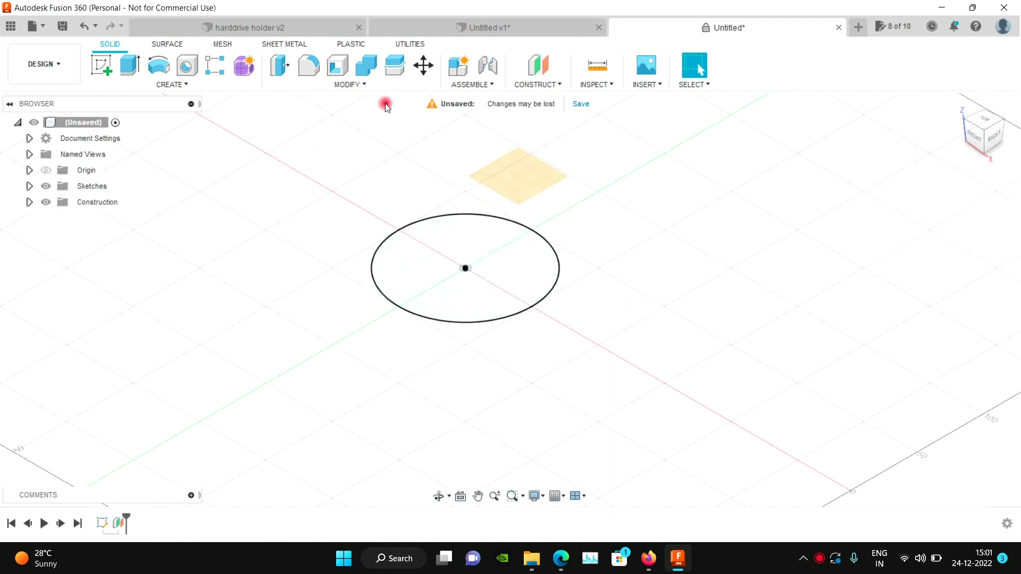
# On the new offset plane, sketch a 40 x 40 mm center rectangle centred on the origin.
pyautogui.click(511, 180)
pyautogui.click(101, 66)
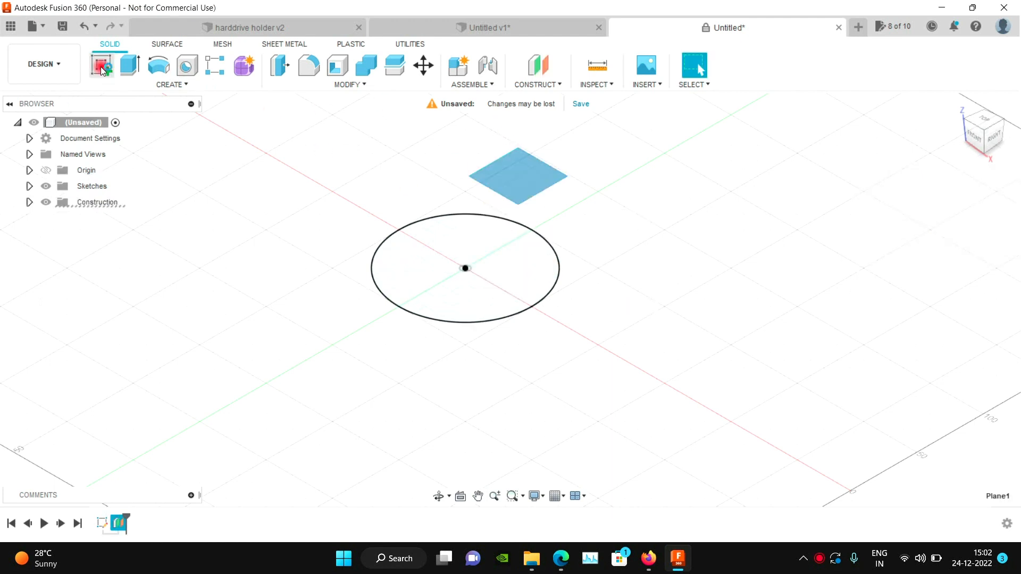
pyautogui.click(531, 240)
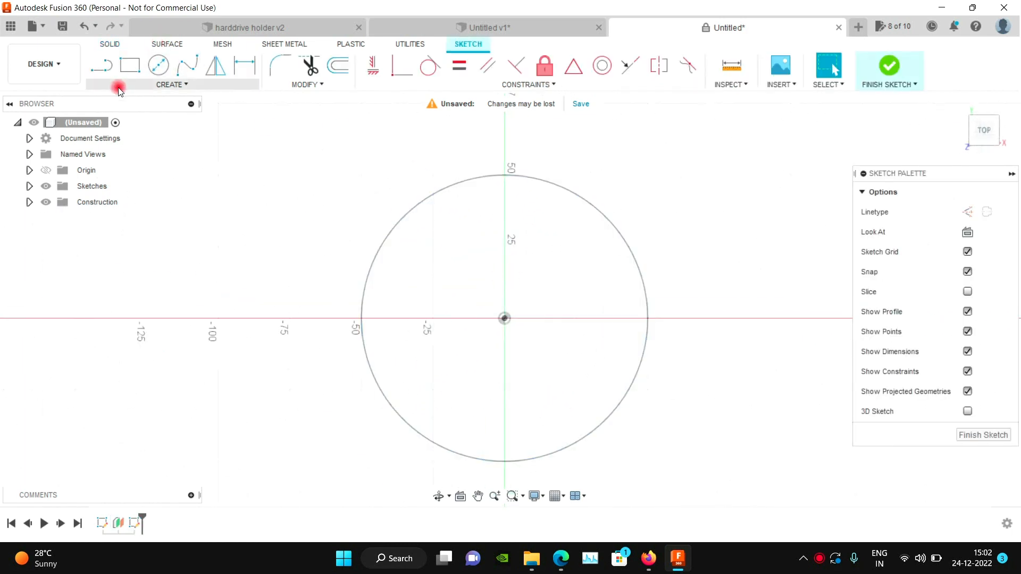
pyautogui.click(101, 66)
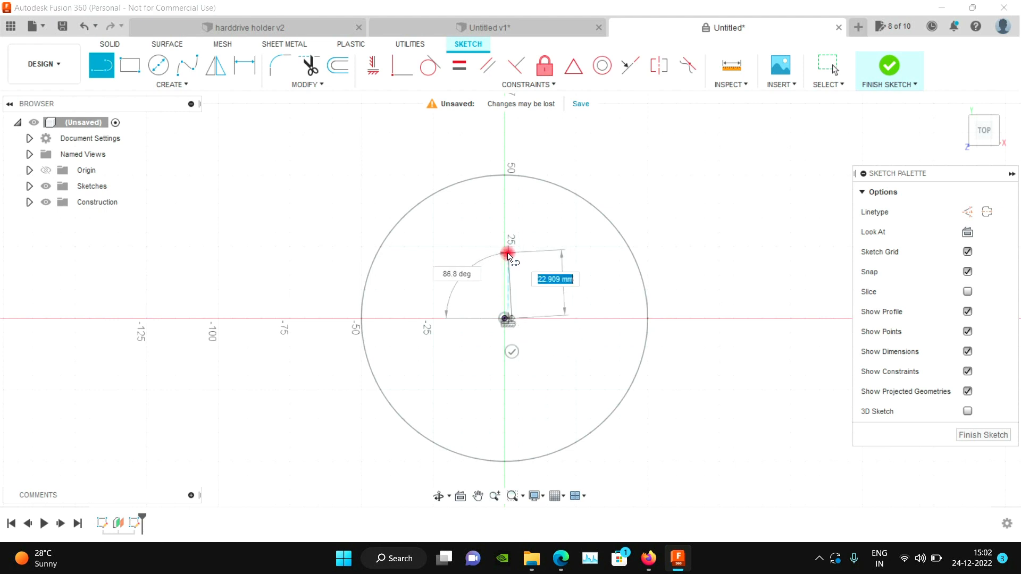
pyautogui.press('Escape')
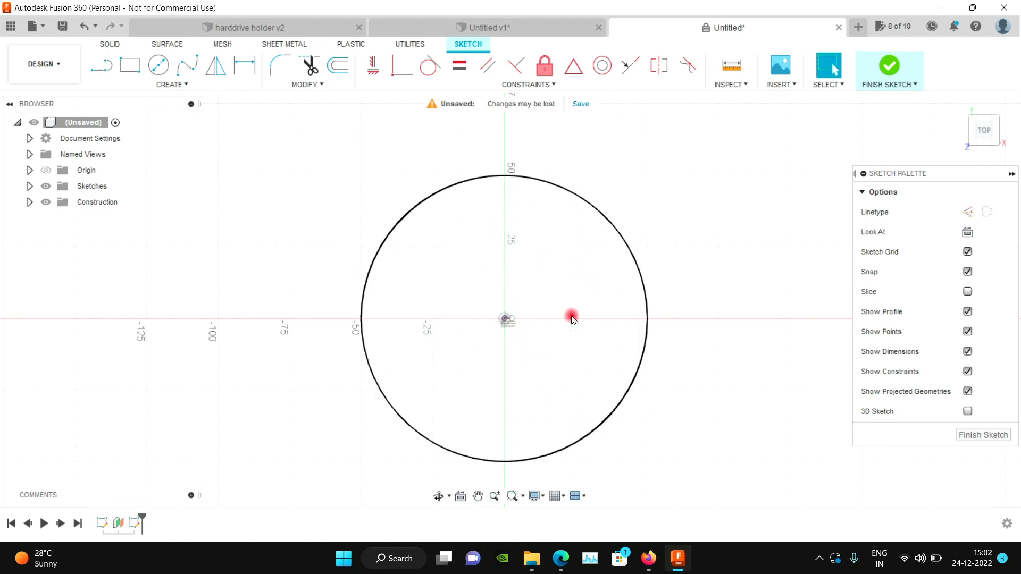
pyautogui.scroll(-2, 433, 148)
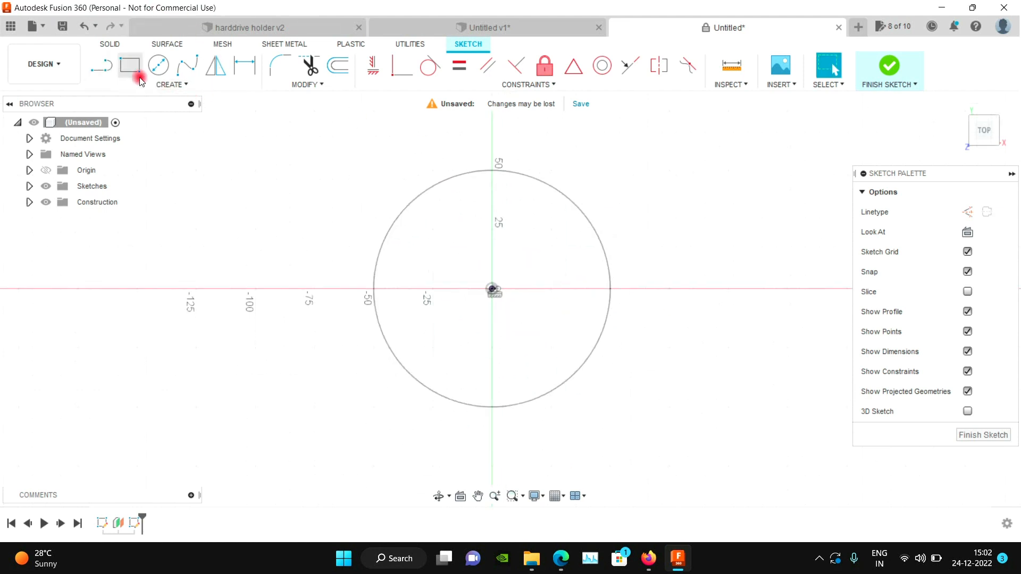
pyautogui.click(169, 87)
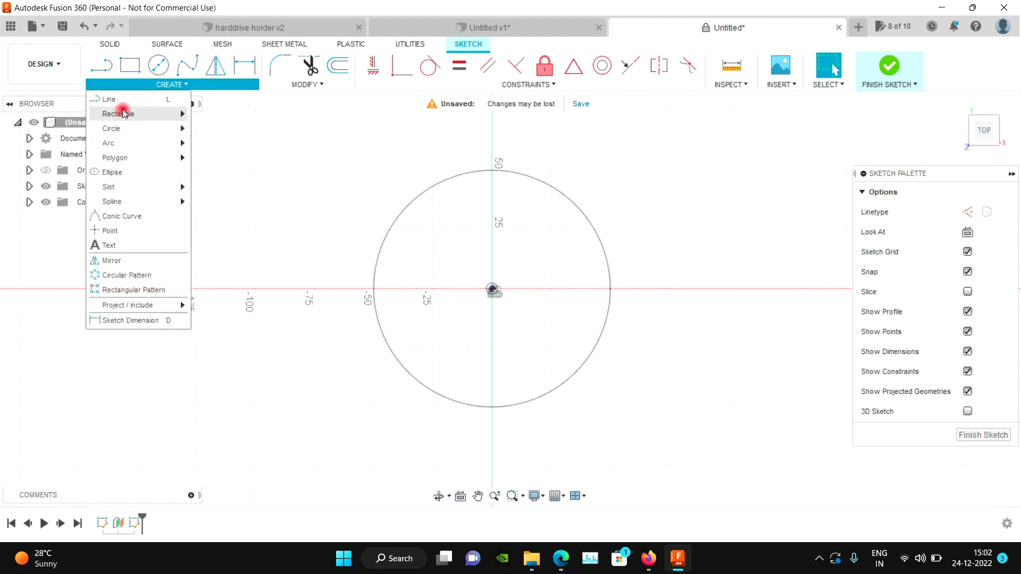
pyautogui.moveTo(119, 114)
pyautogui.click(209, 143)
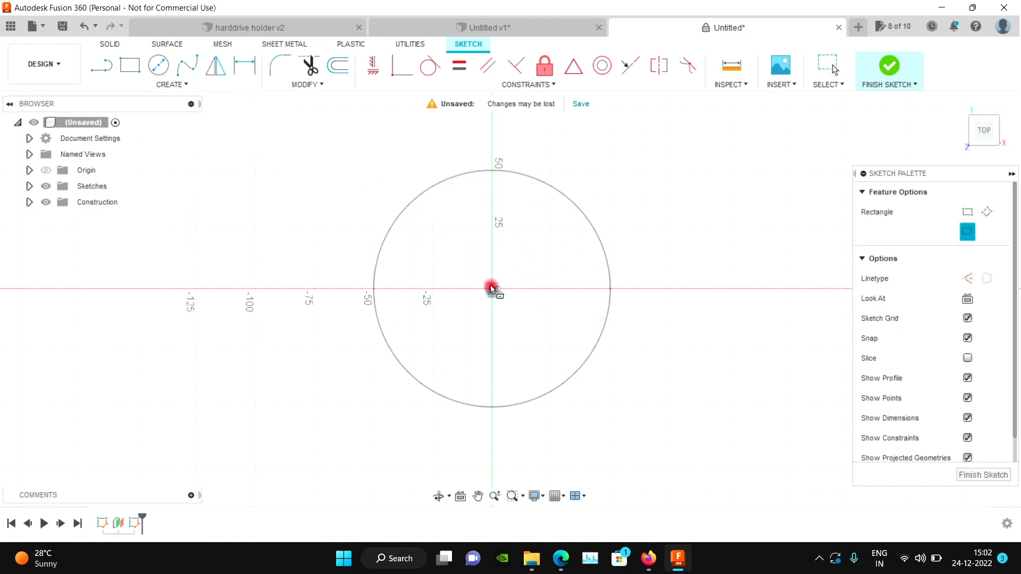
pyautogui.moveTo(491, 289); pyautogui.dragTo(540, 337)
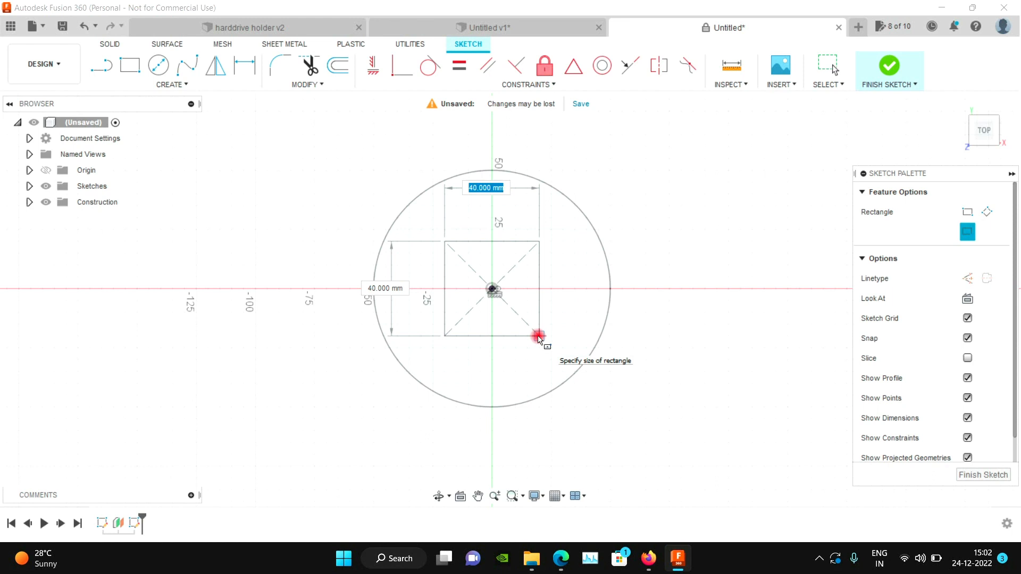
pyautogui.write('56')
pyautogui.press('Return')
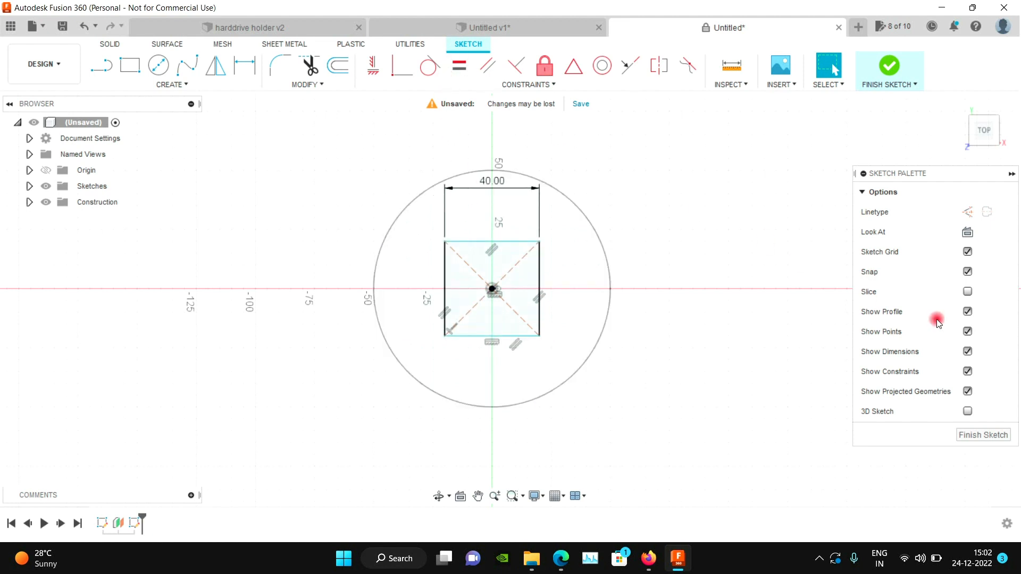
# Rotate the square 45 degrees about its centre point with Move/Copy and finish the sketch.
pyautogui.click(307, 84)
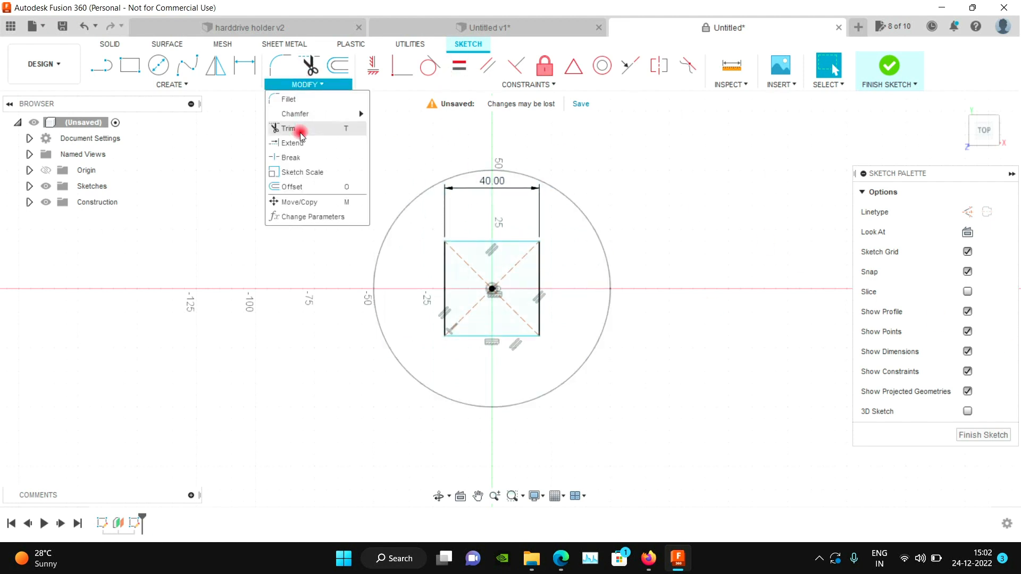
pyautogui.click(298, 202)
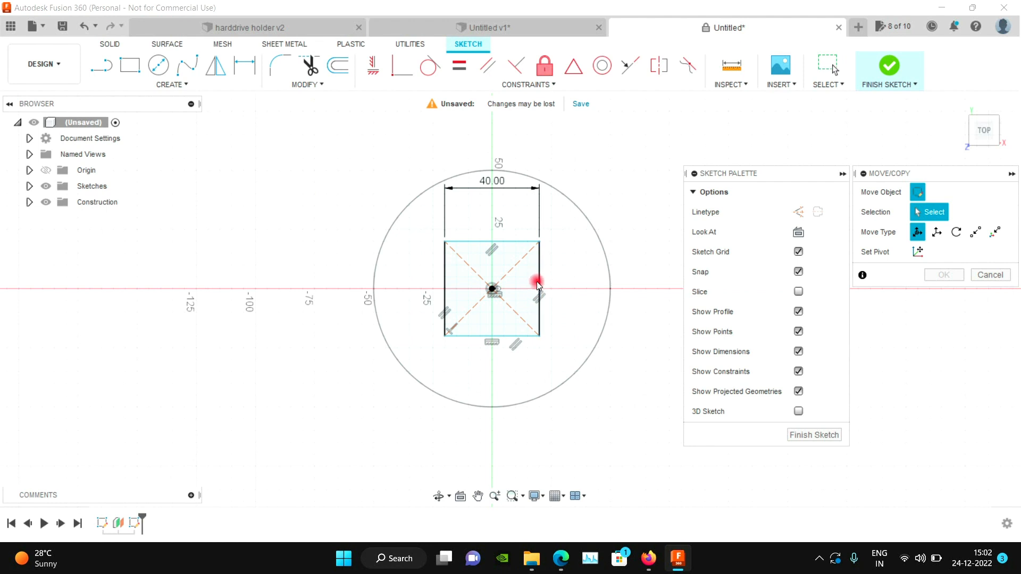
pyautogui.click(495, 290)
pyautogui.moveTo(494, 219); pyautogui.dragTo(444, 238)
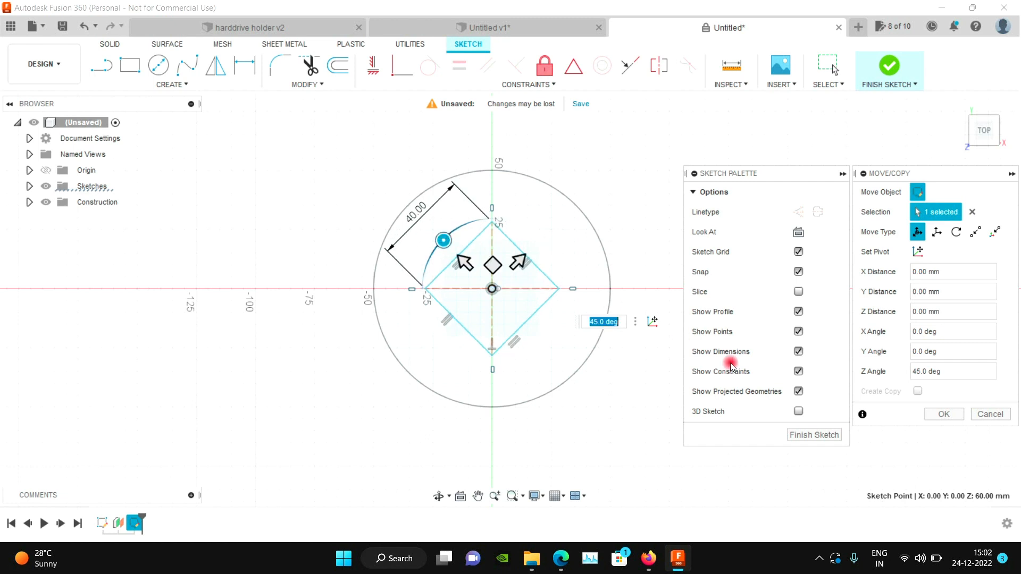
pyautogui.click(812, 436)
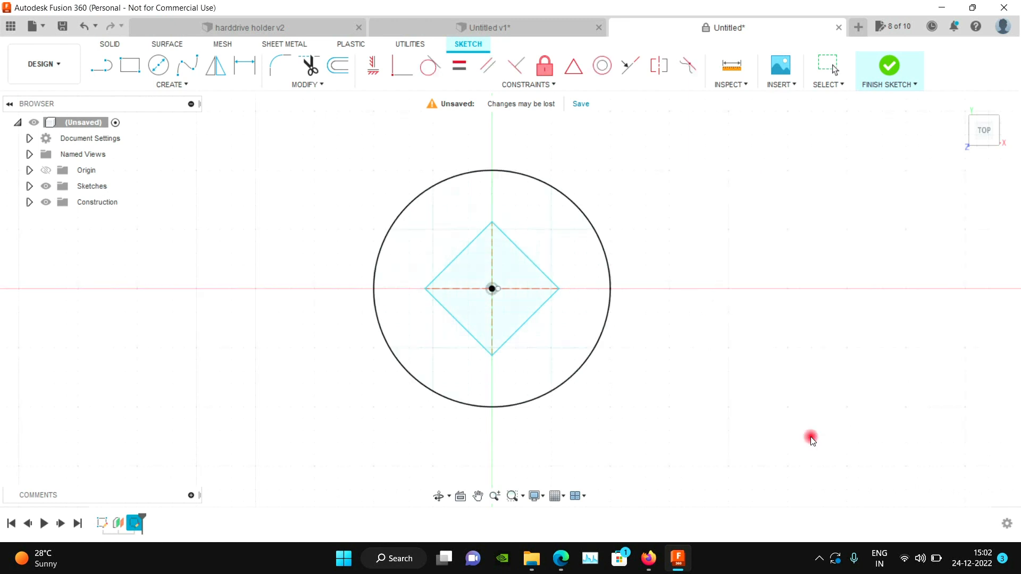
# Create a second construction plane offset 70 mm above the square's profile.
pyautogui.click(987, 137)
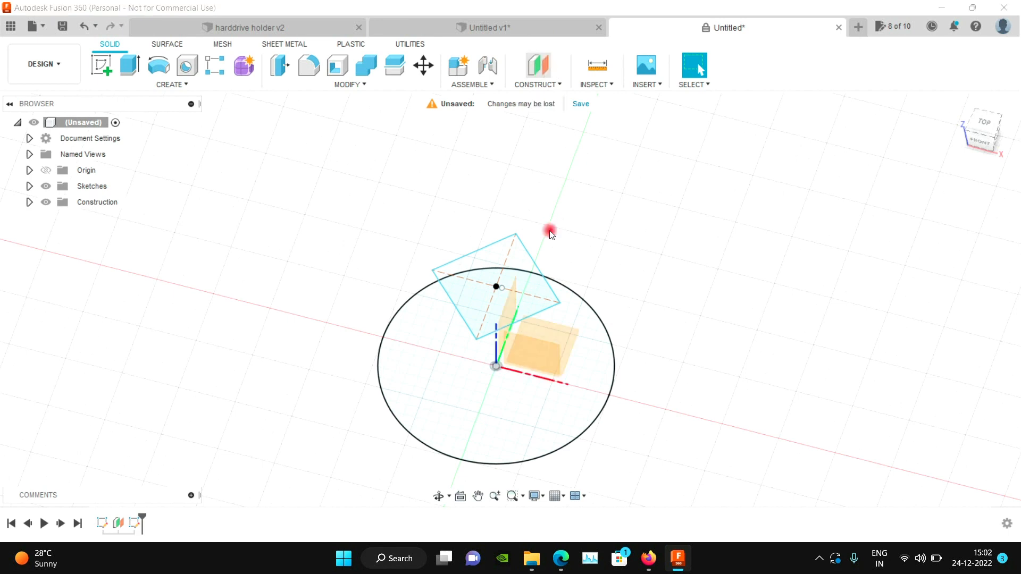
pyautogui.click(536, 292)
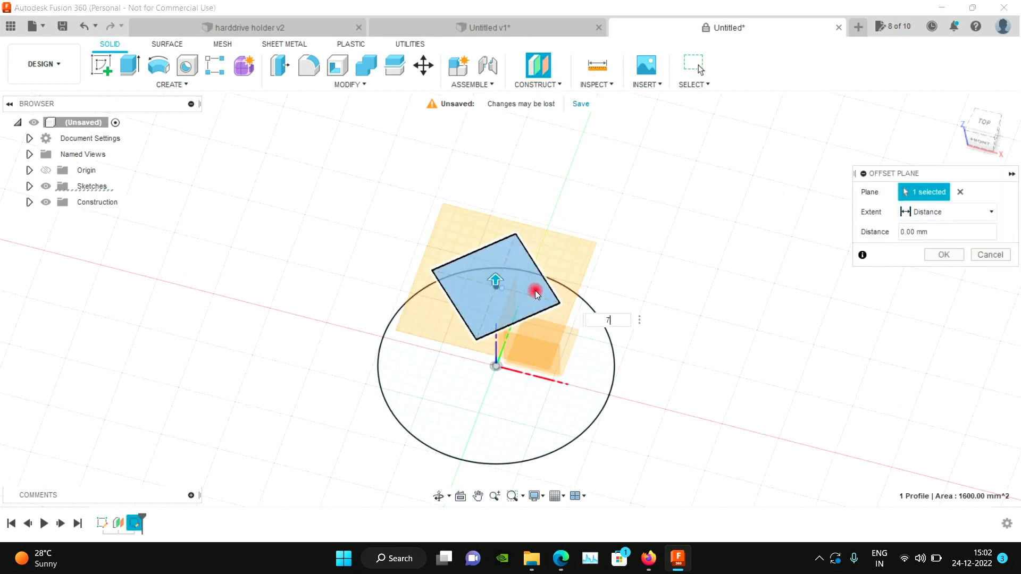
pyautogui.press('Return')
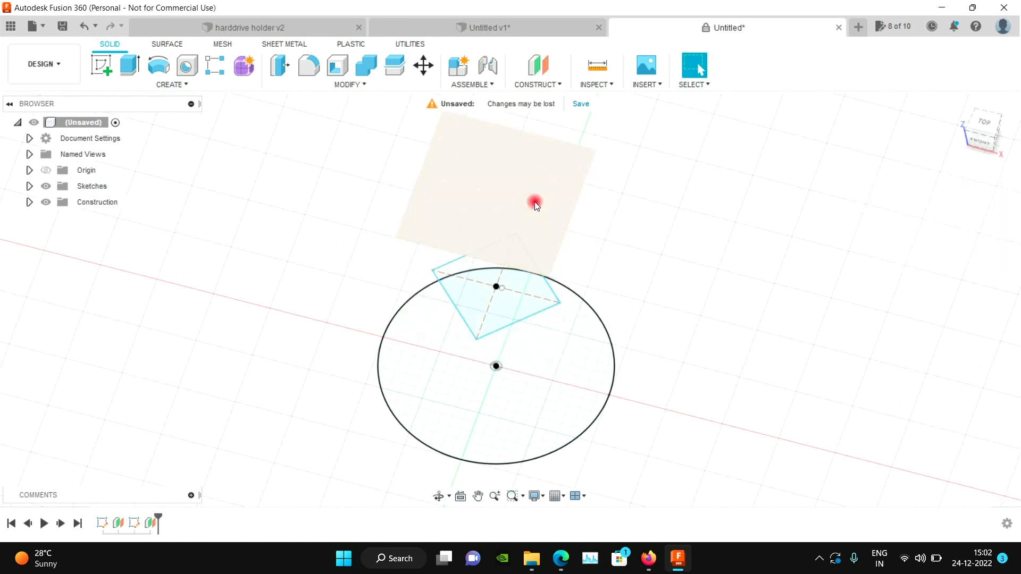
# On the upper offset plane, sketch a 200 mm diameter circle centred on the origin and finish the sketch.
pyautogui.click(534, 202)
pyautogui.click(94, 65)
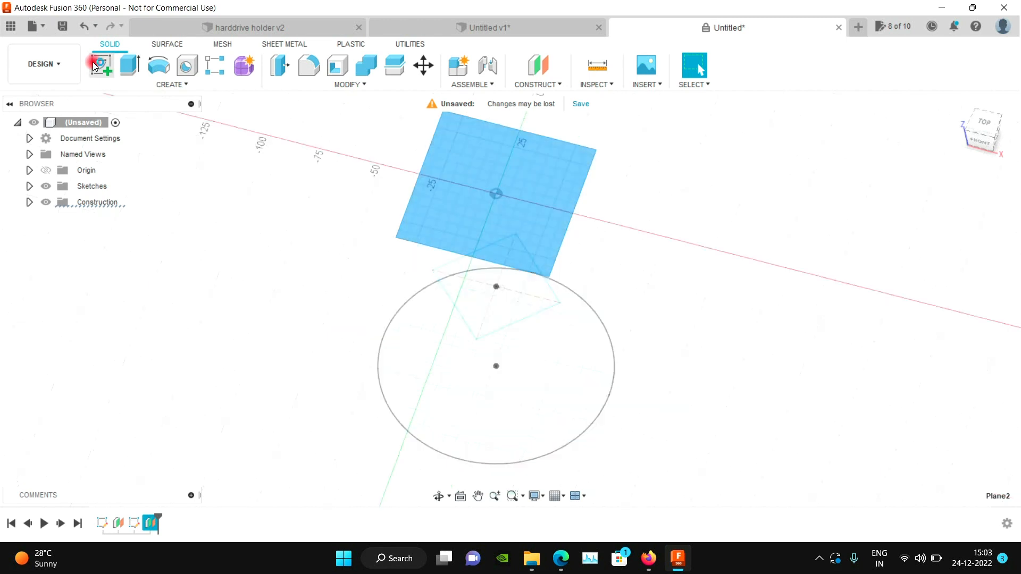
pyautogui.click(158, 66)
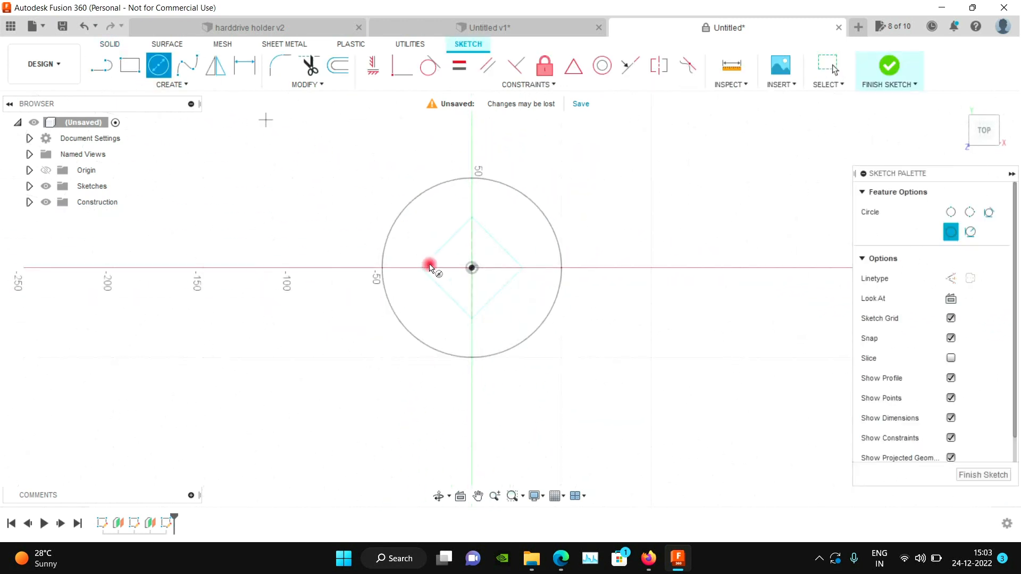
pyautogui.click(472, 267)
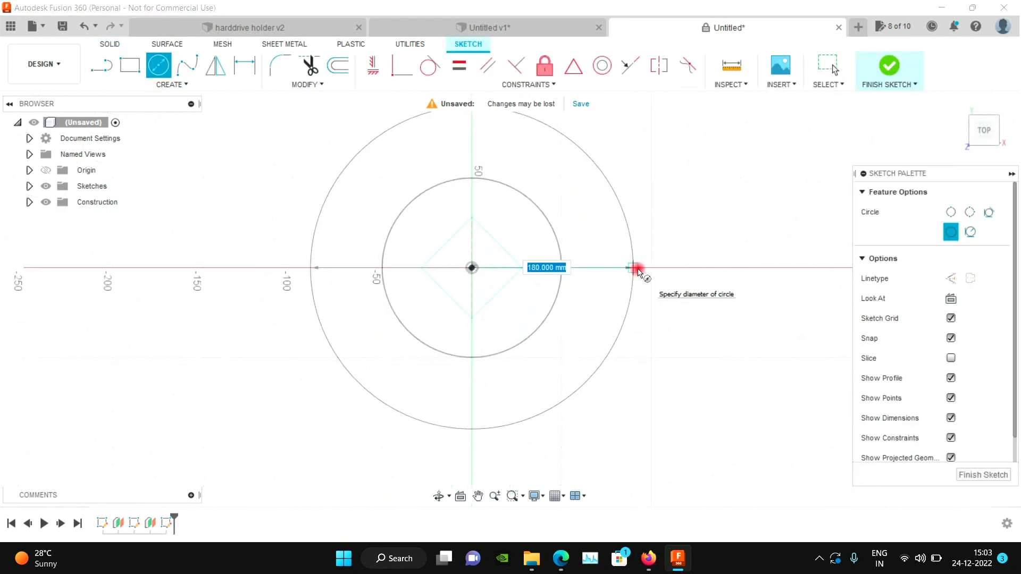
pyautogui.write('100')
pyautogui.press('Return')
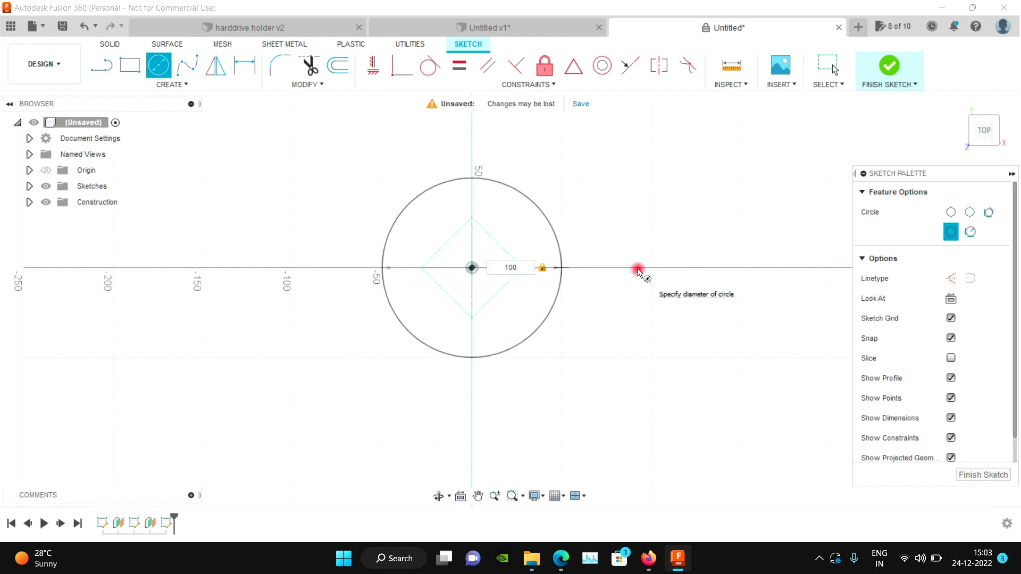
pyautogui.write('200')
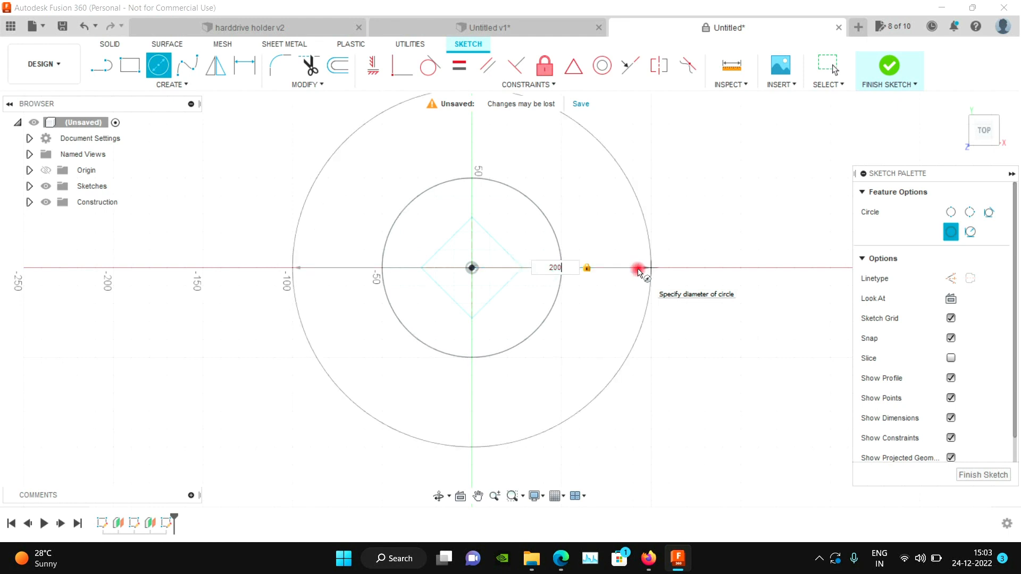
pyautogui.press('Return')
pyautogui.press('Escape')
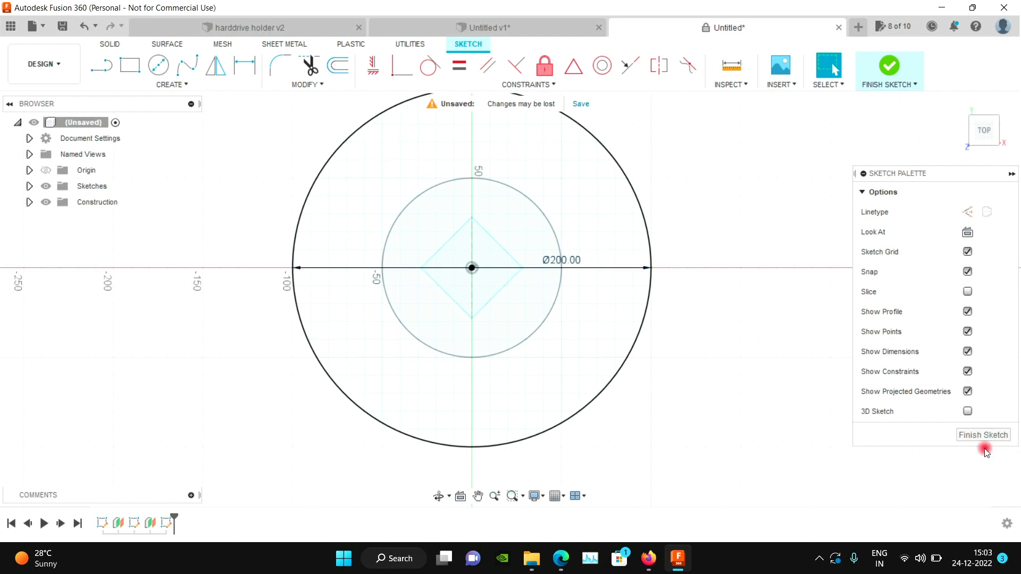
pyautogui.click(983, 435)
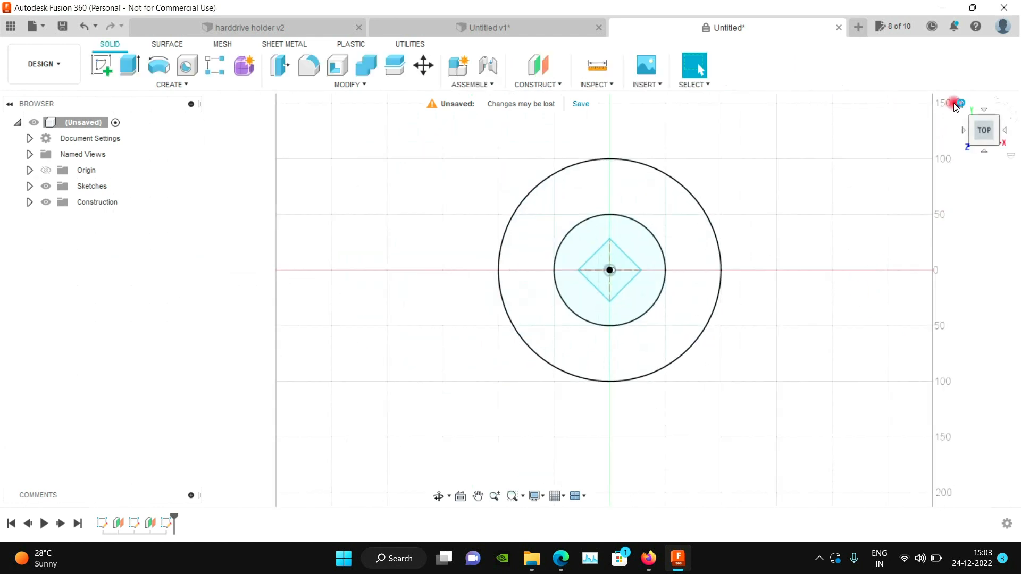
# Loft a new solid body from the base circle through the middle square to the large upper circle.
pyautogui.click(957, 105)
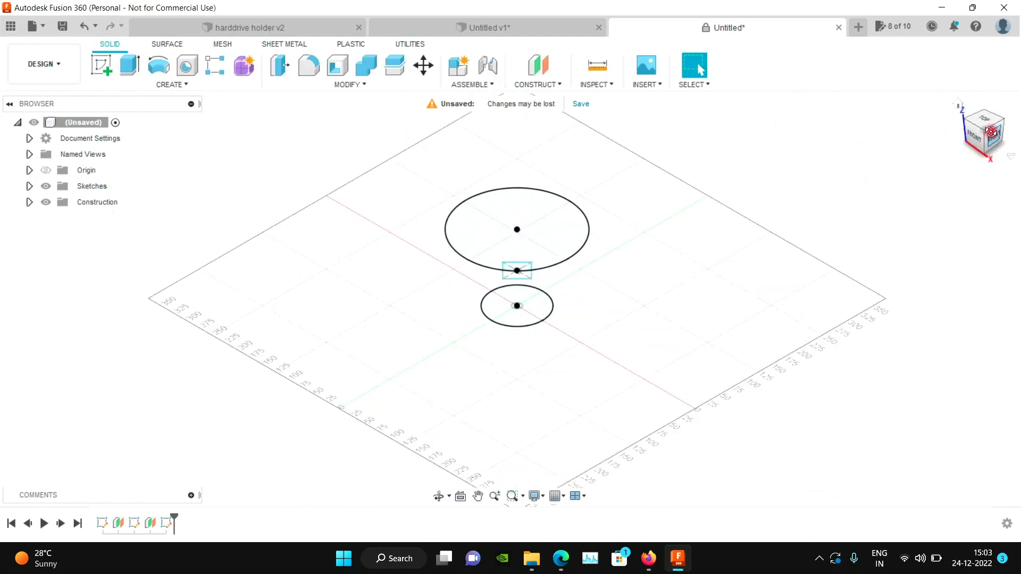
pyautogui.moveTo(990, 132)
pyautogui.mouseDown()
pyautogui.moveTo(1001, 120)
pyautogui.moveTo(8, 127)
pyautogui.mouseUp()
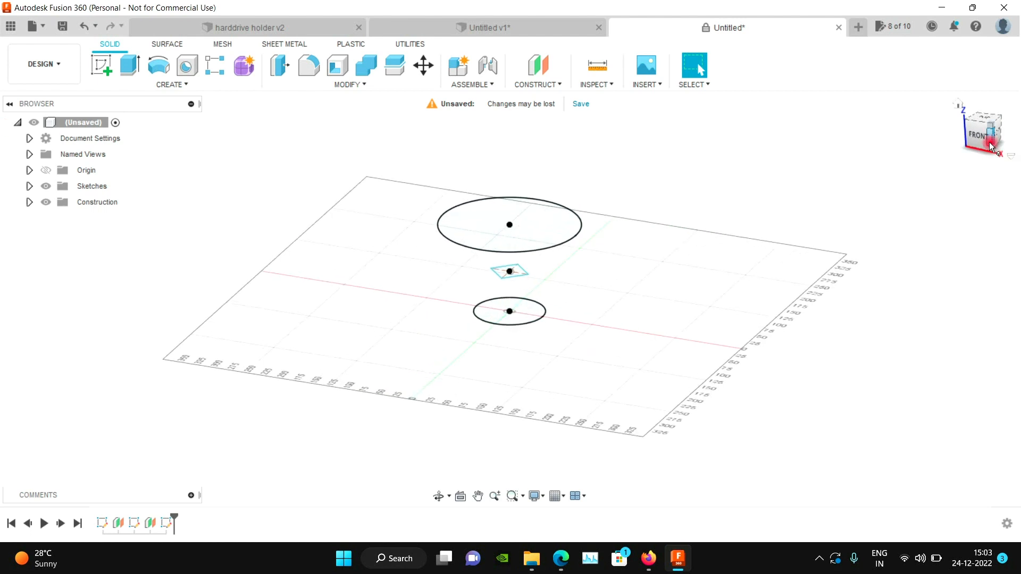
pyautogui.scroll(3, 674, 238)
pyautogui.click(183, 85)
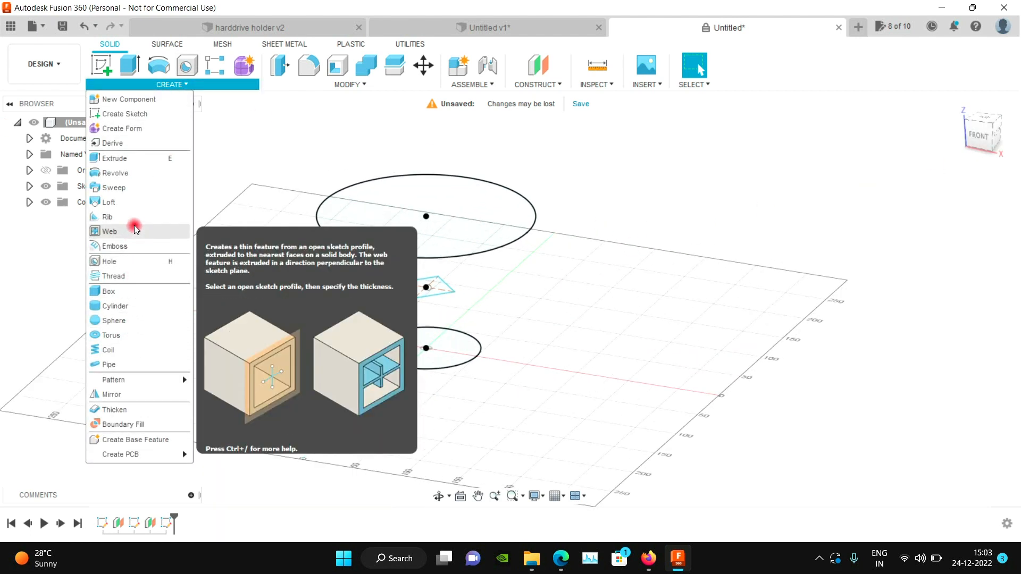
pyautogui.click(433, 366)
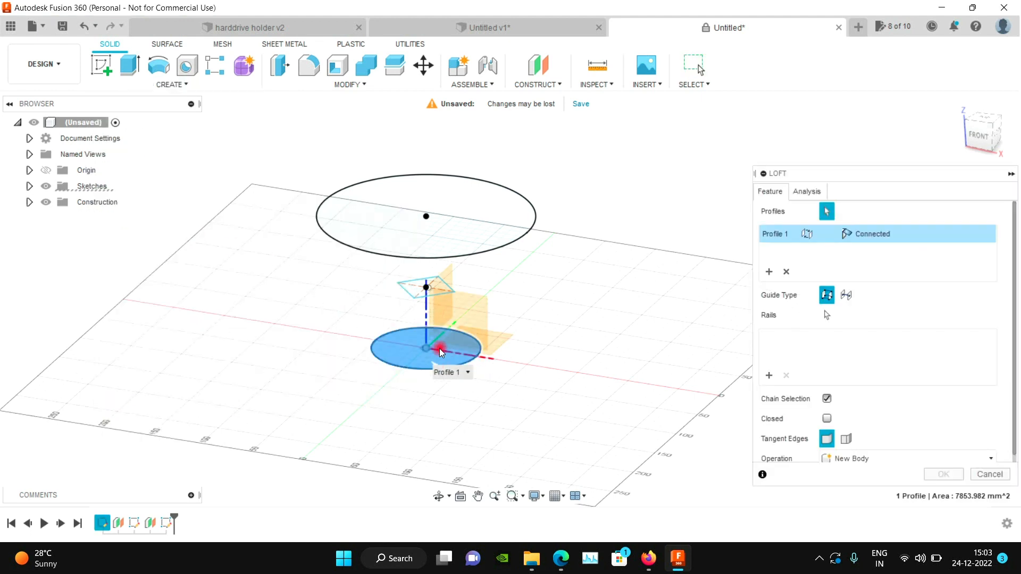
pyautogui.click(439, 294)
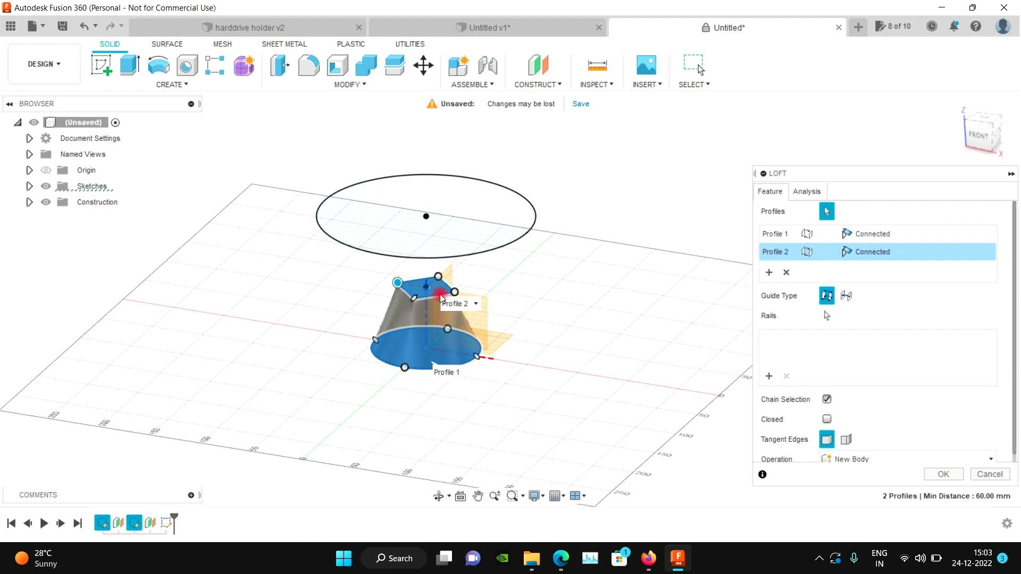
pyautogui.click(484, 250)
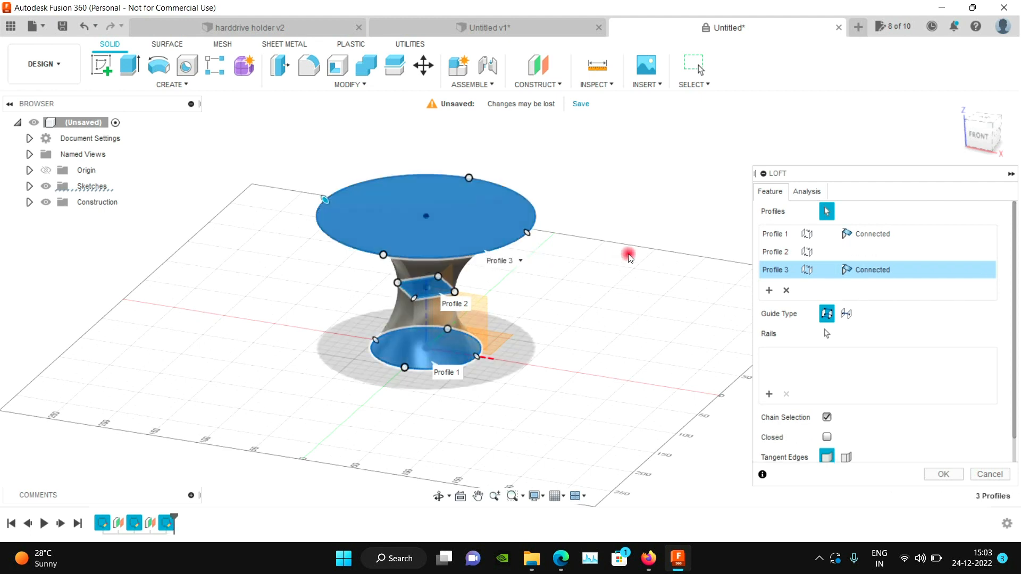
pyautogui.scroll(2, 356, 289)
pyautogui.moveTo(982, 132)
pyautogui.mouseDown()
pyautogui.moveTo(987, 146)
pyautogui.moveTo(1005, 107)
pyautogui.moveTo(48, 115)
pyautogui.moveTo(145, 132)
pyautogui.moveTo(140, 320)
pyautogui.mouseUp()
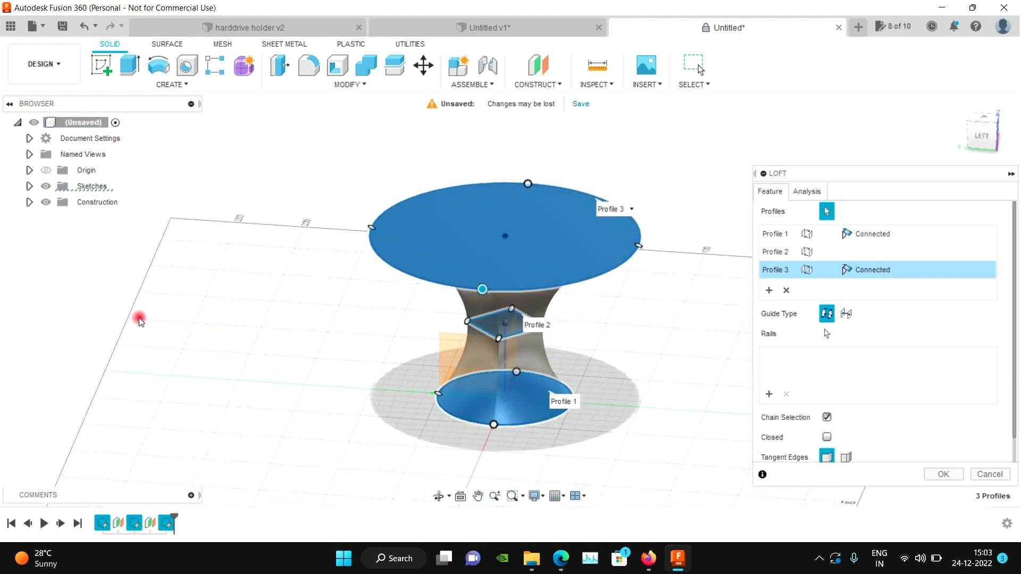
pyautogui.click(963, 481)
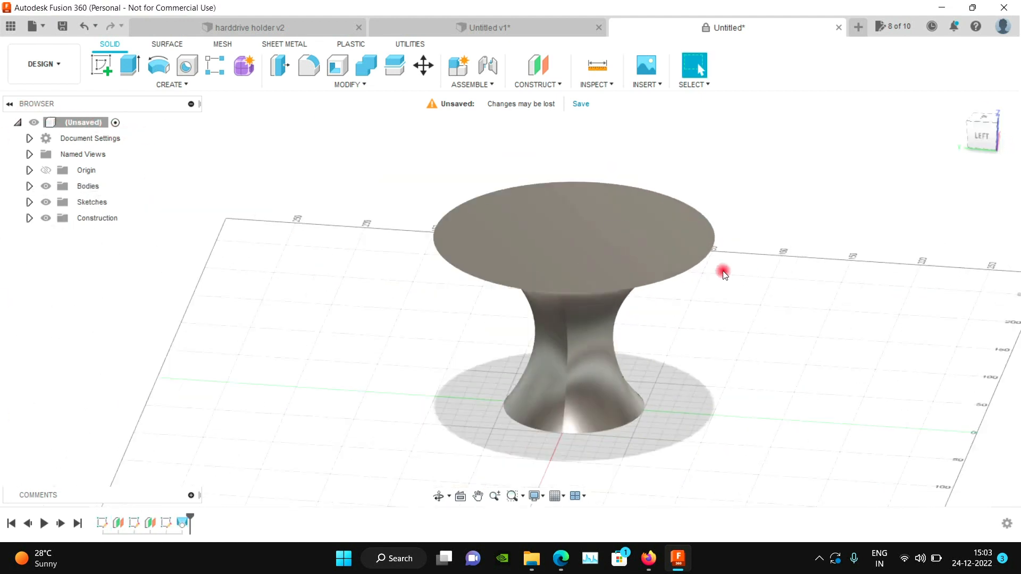
pyautogui.click(347, 84)
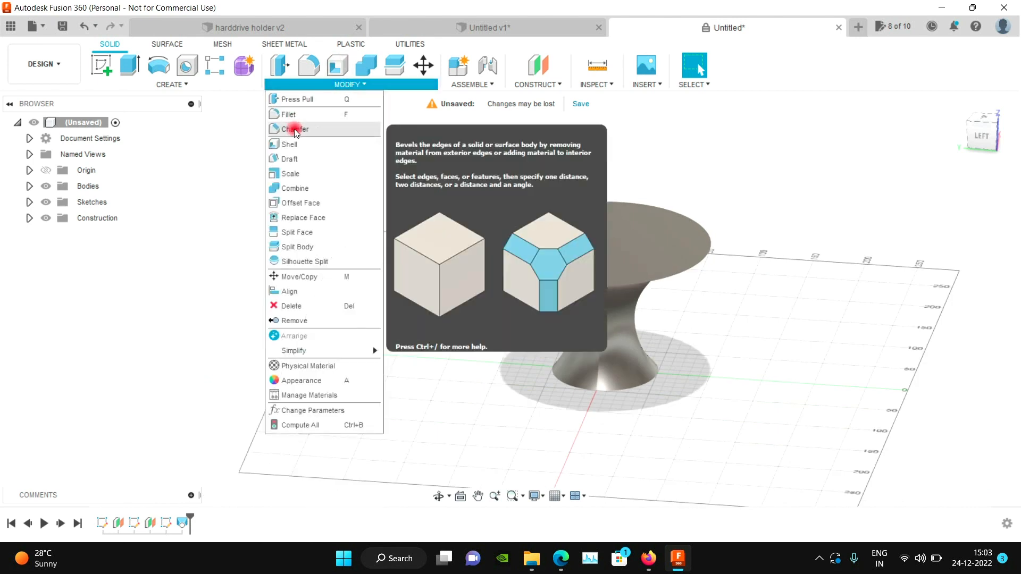
pyautogui.click(296, 133)
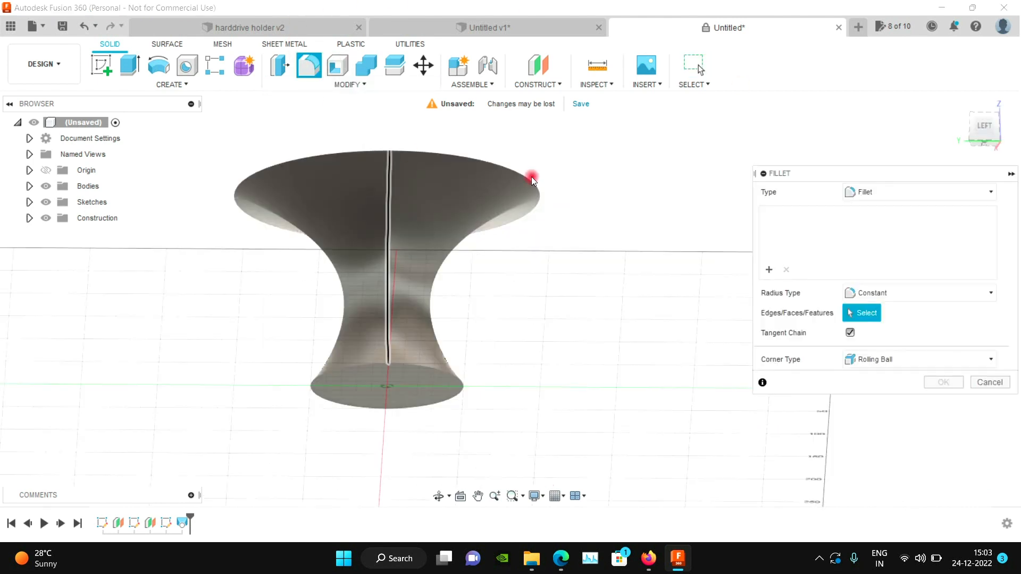
pyautogui.click(987, 380)
# Extrude the flat circular top face of the lofted body upward by 10 mm, joined to the body.
pyautogui.click(993, 128)
pyautogui.moveTo(993, 129); pyautogui.dragTo(1015, 181)
pyautogui.scroll(3, 782, 170)
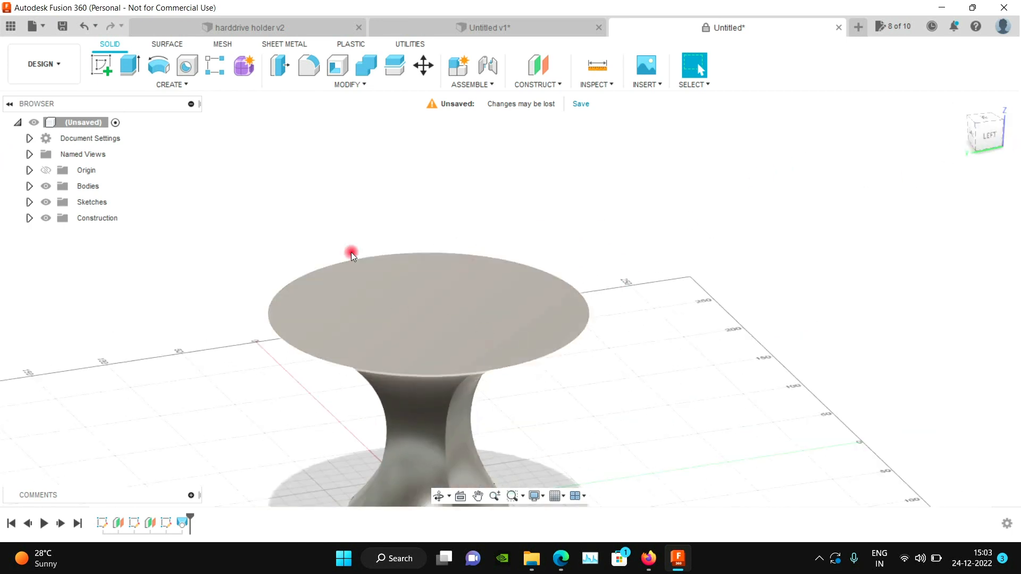
pyautogui.click(129, 66)
pyautogui.click(461, 324)
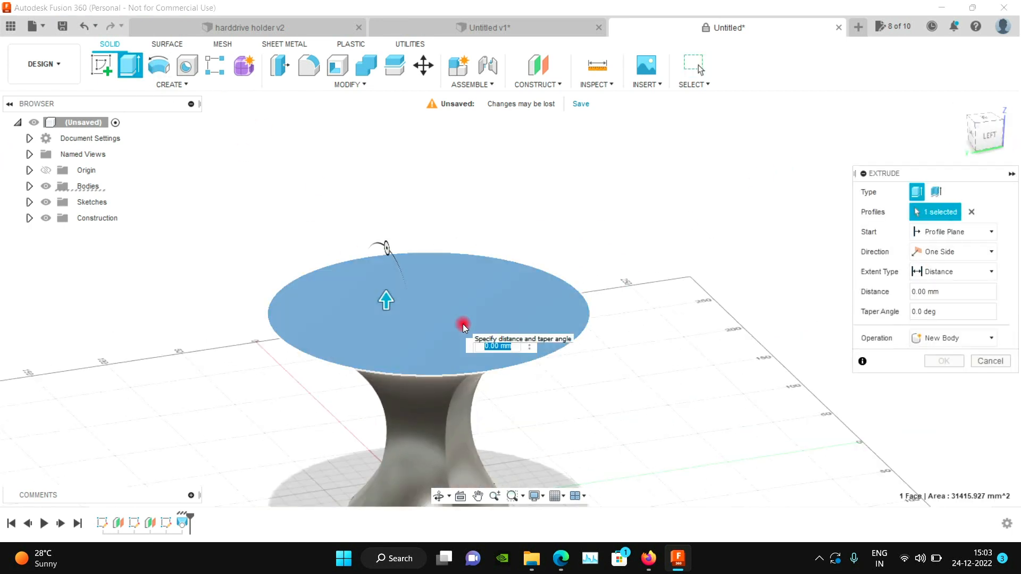
pyautogui.write('10')
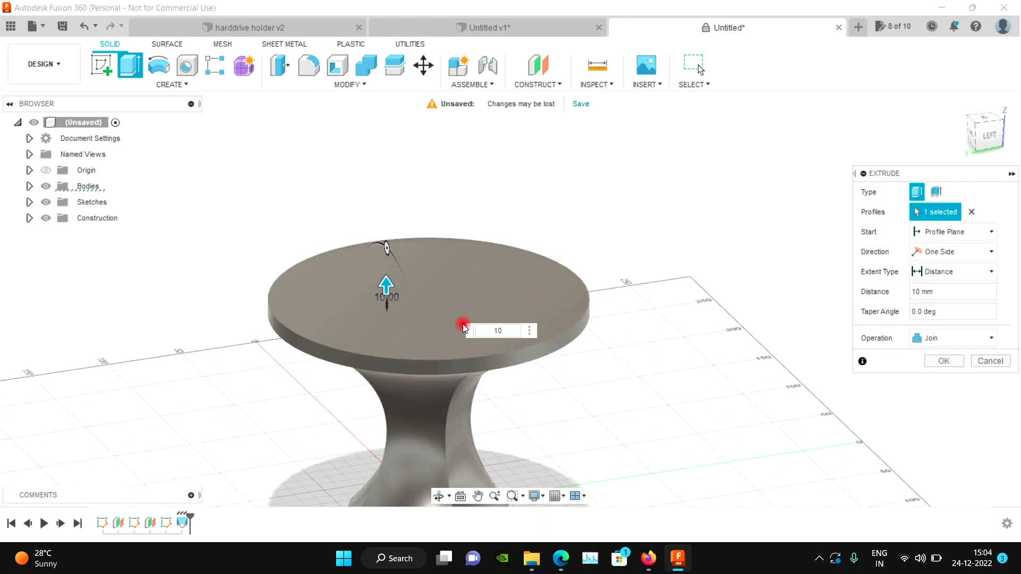
pyautogui.click(943, 361)
# Chamfer the upper outer edge of the tabletop with an equal distance of 5 mm.
pyautogui.click(304, 66)
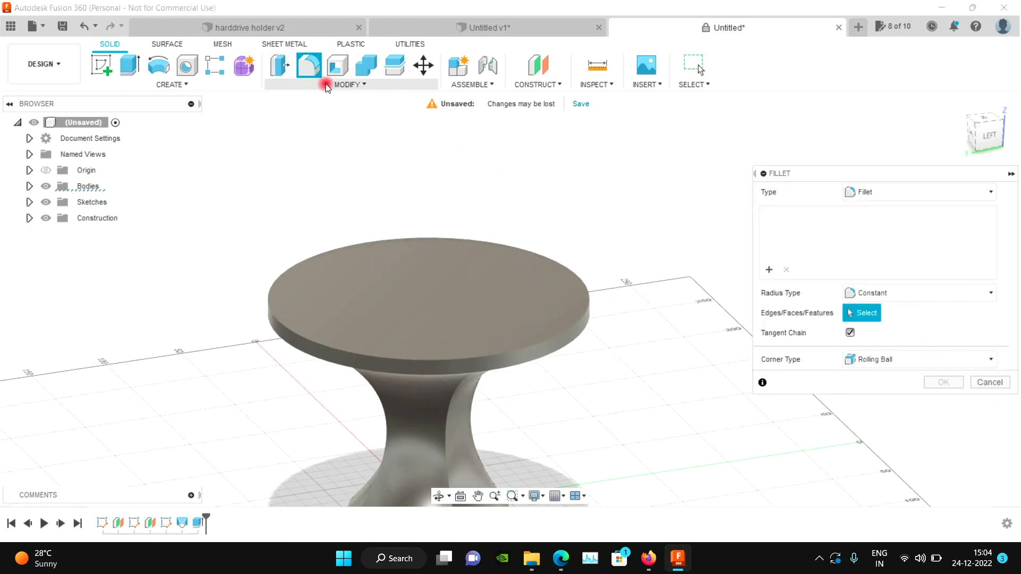
pyautogui.click(329, 84)
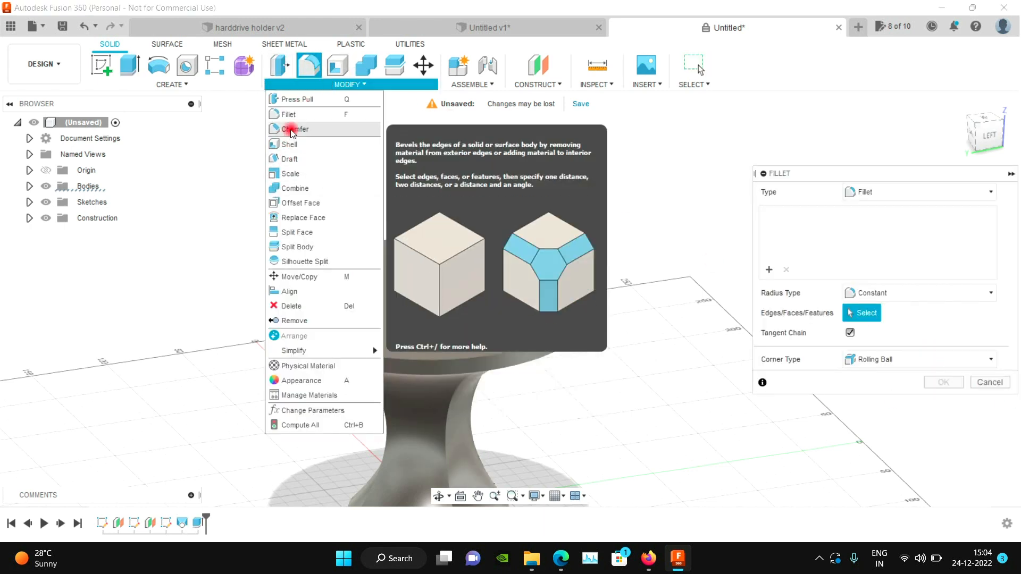
pyautogui.click(291, 129)
pyautogui.click(479, 356)
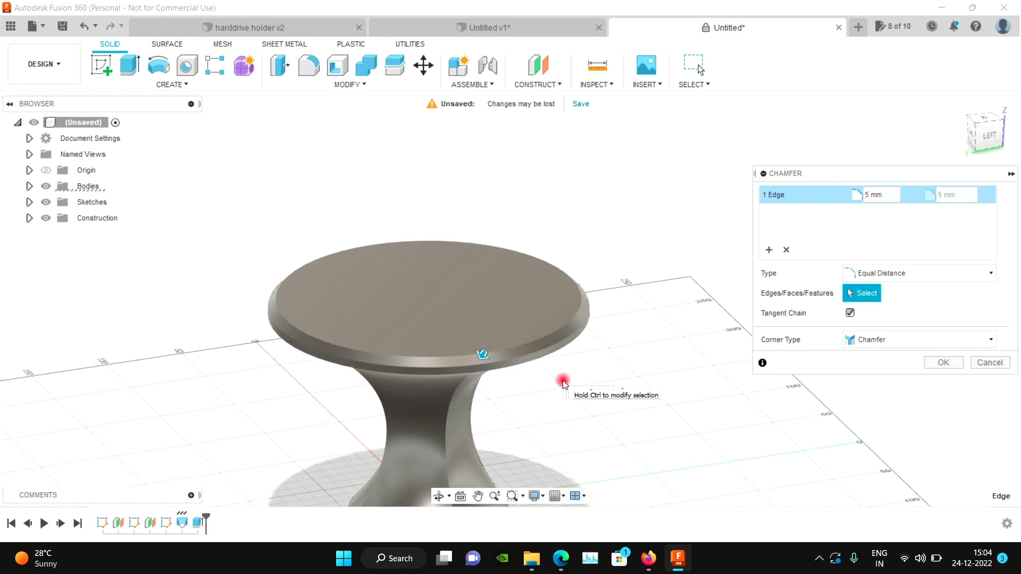
pyautogui.write('5')
pyautogui.click(943, 363)
# Start a sketch on the tabletop's upper face and draw an origin-centred circle slightly smaller than the face.
pyautogui.scroll(-2, 863, 273)
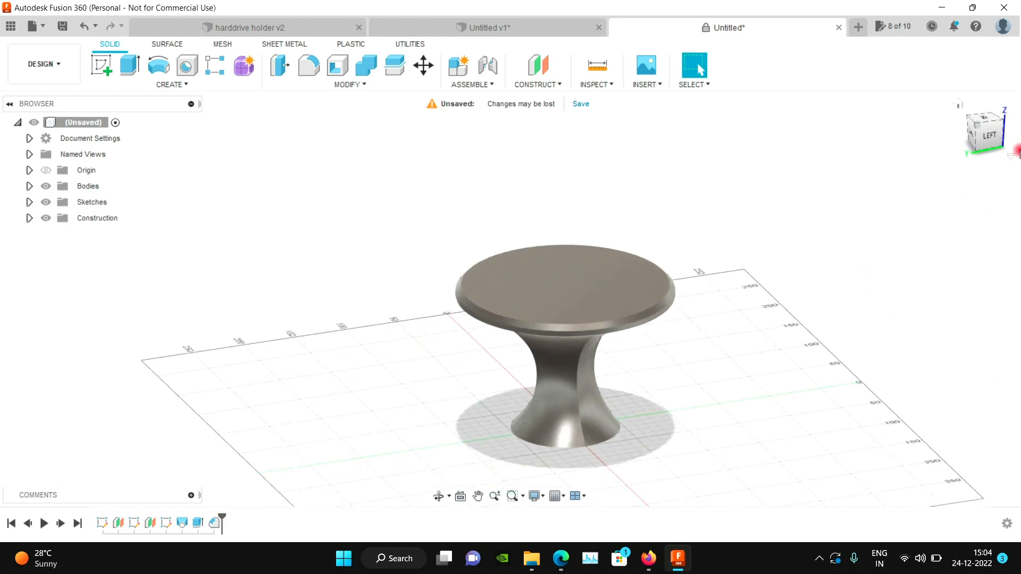
pyautogui.click(992, 142)
pyautogui.click(583, 349)
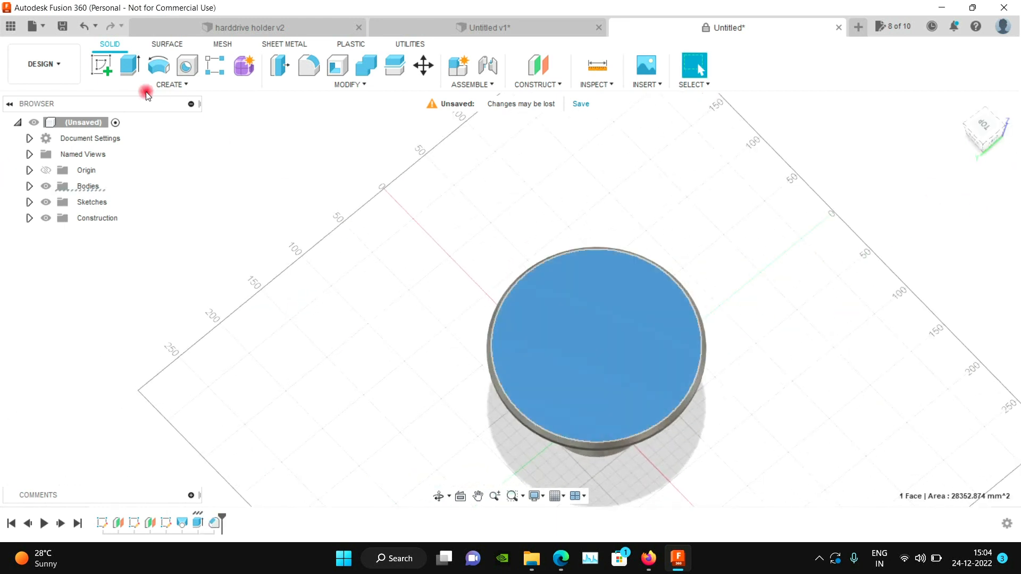
pyautogui.click(101, 66)
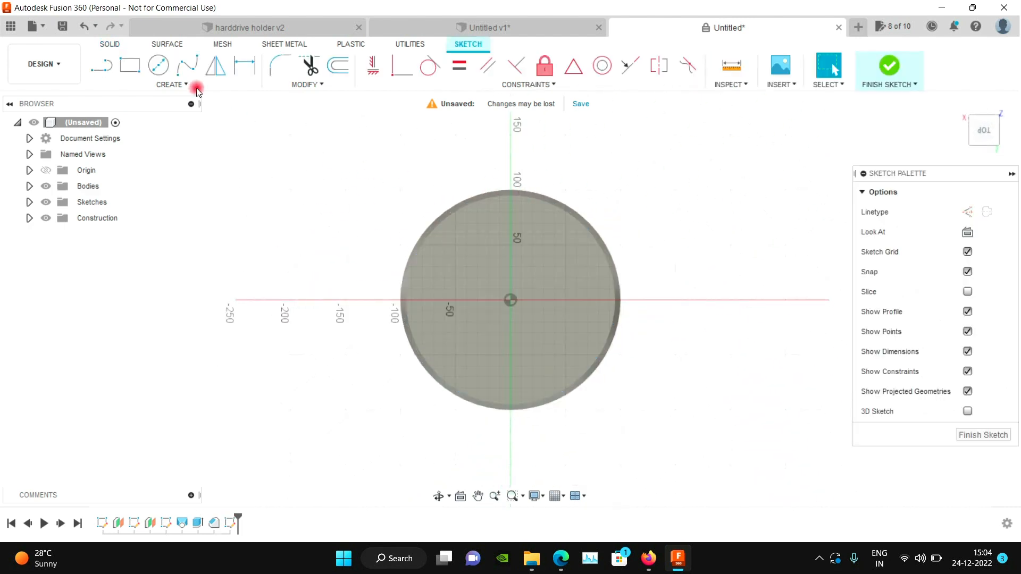
pyautogui.click(159, 65)
pyautogui.click(509, 299)
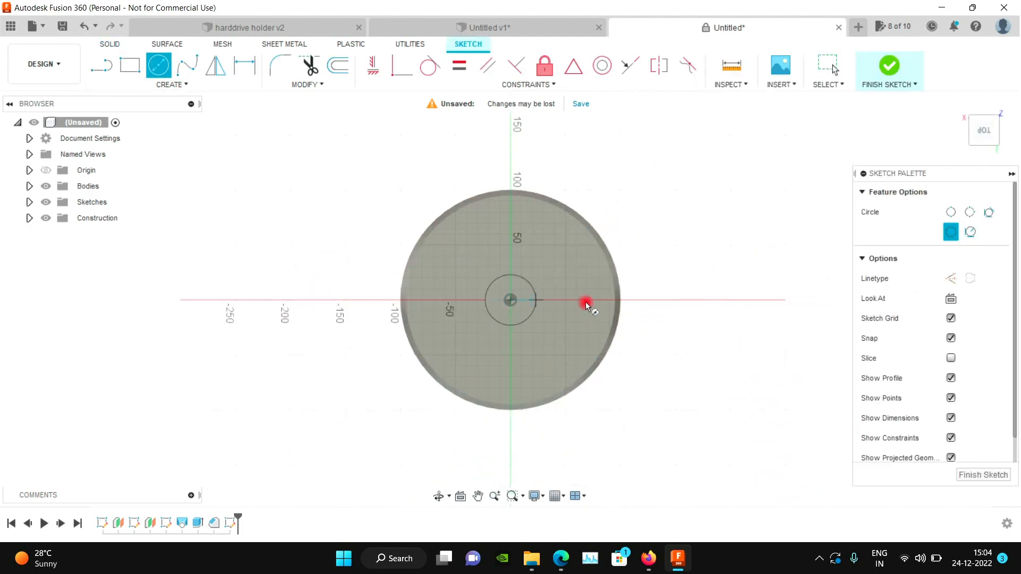
pyautogui.click(600, 301)
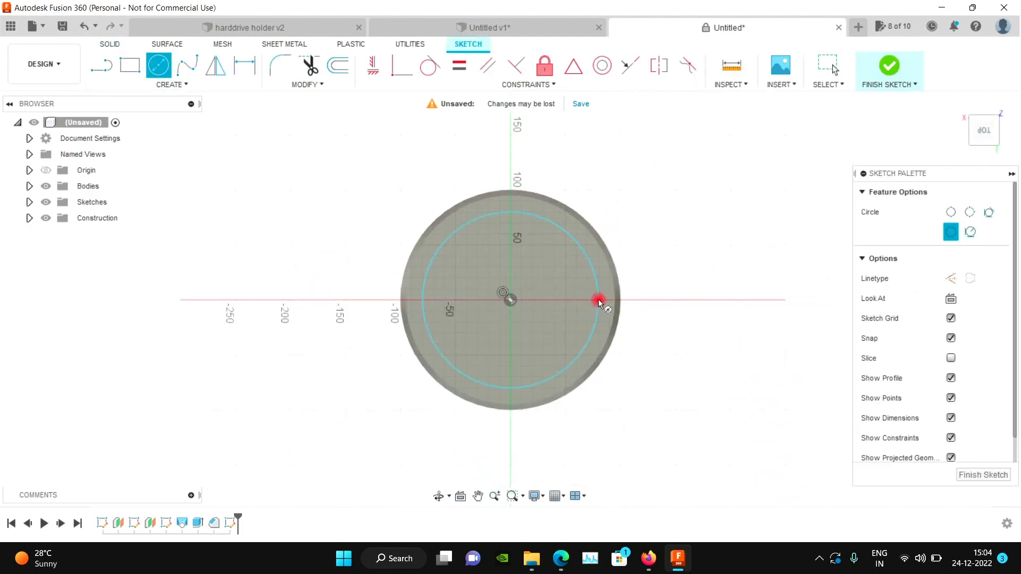
# Add a 170 mm diameter circle concentric with the first one and finish the sketch.
pyautogui.click(510, 301)
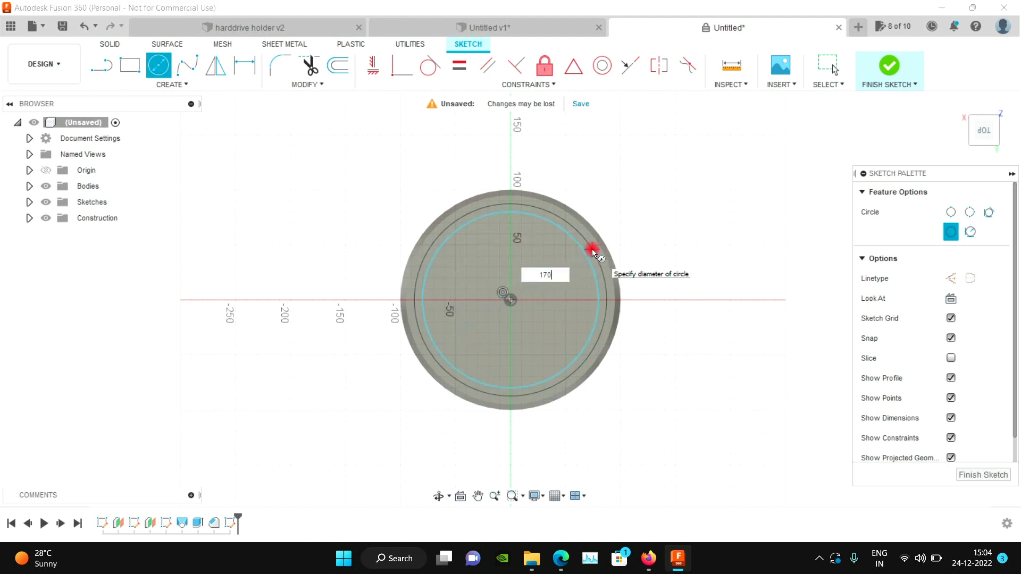
pyautogui.press('Return')
pyautogui.press('Escape')
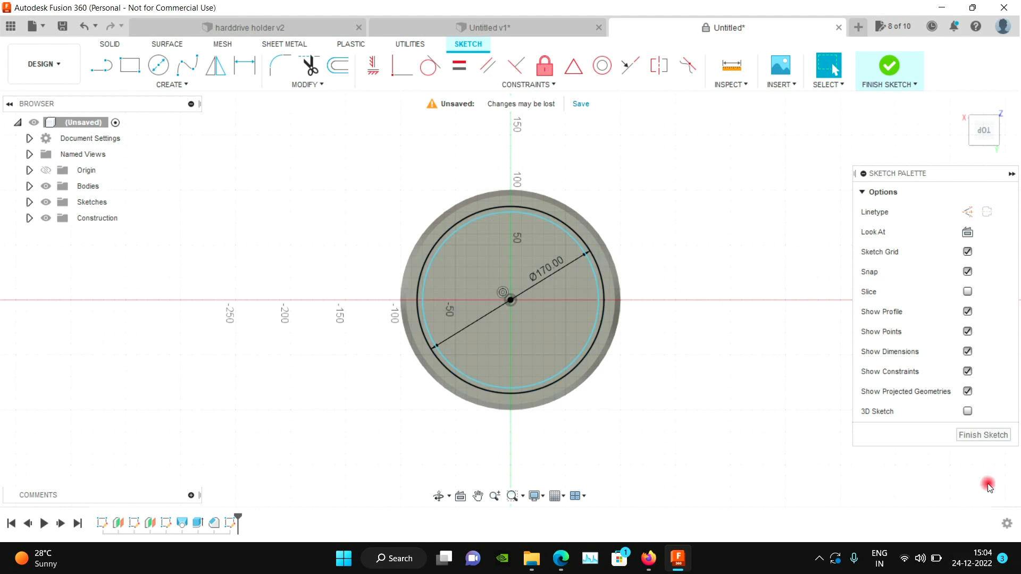
pyautogui.click(979, 435)
# Cut a groove into the tabletop by extruding the narrow ring between the two circles by -2 mm.
pyautogui.scroll(4, 631, 359)
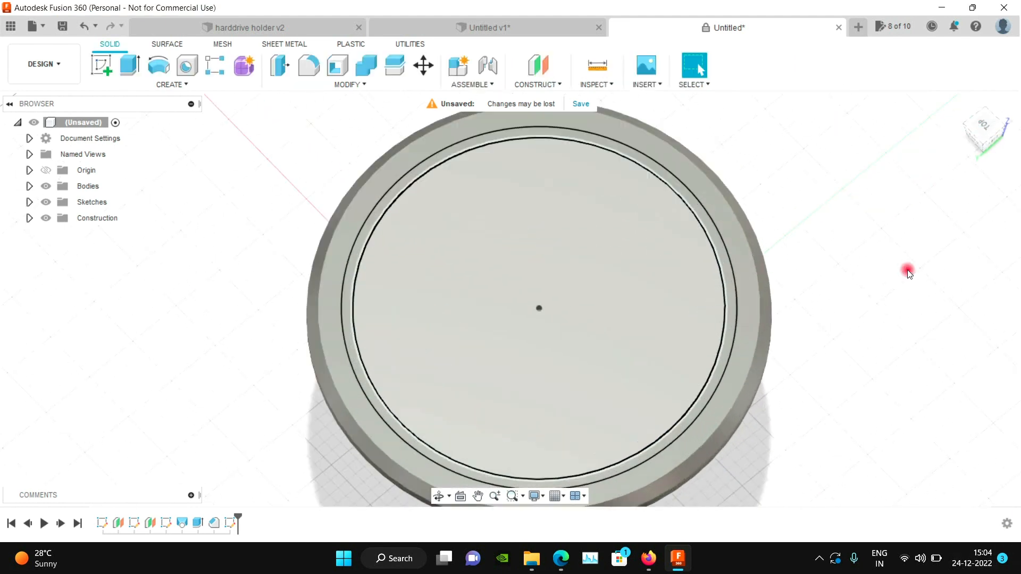
pyautogui.moveTo(993, 124); pyautogui.dragTo(1009, 93)
pyautogui.scroll(4, 729, 210)
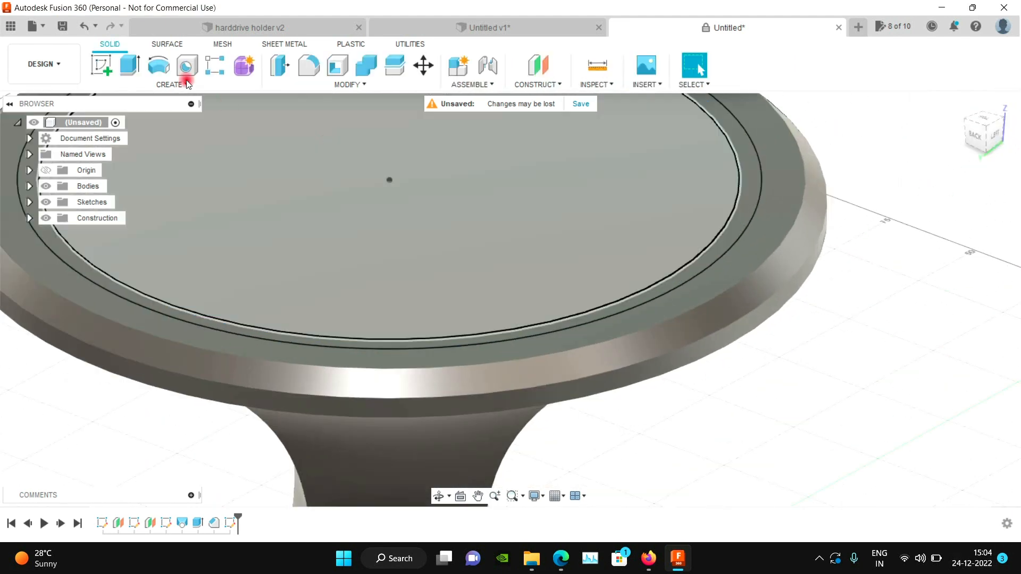
pyautogui.click(129, 65)
pyautogui.click(227, 322)
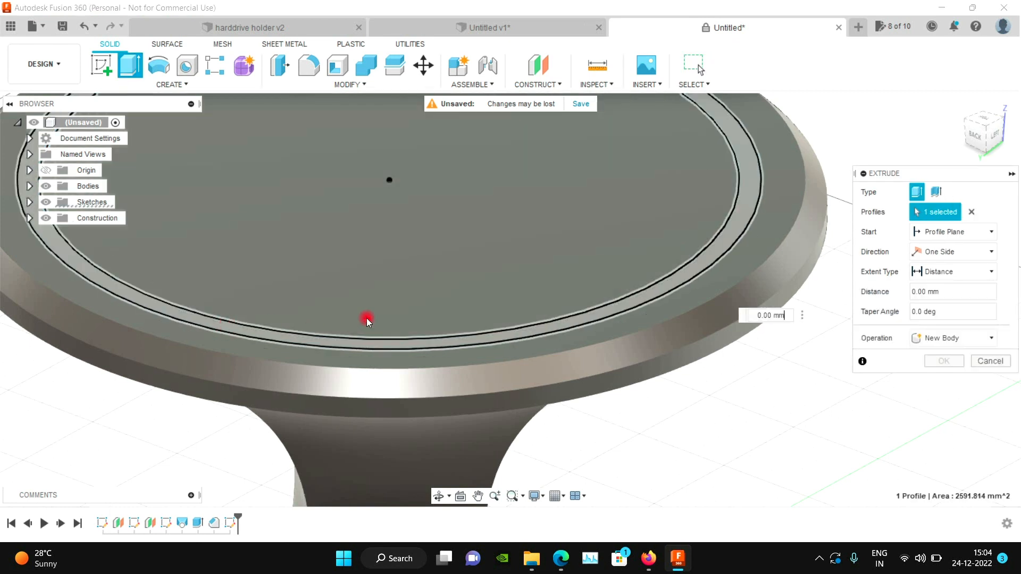
pyautogui.write('-2')
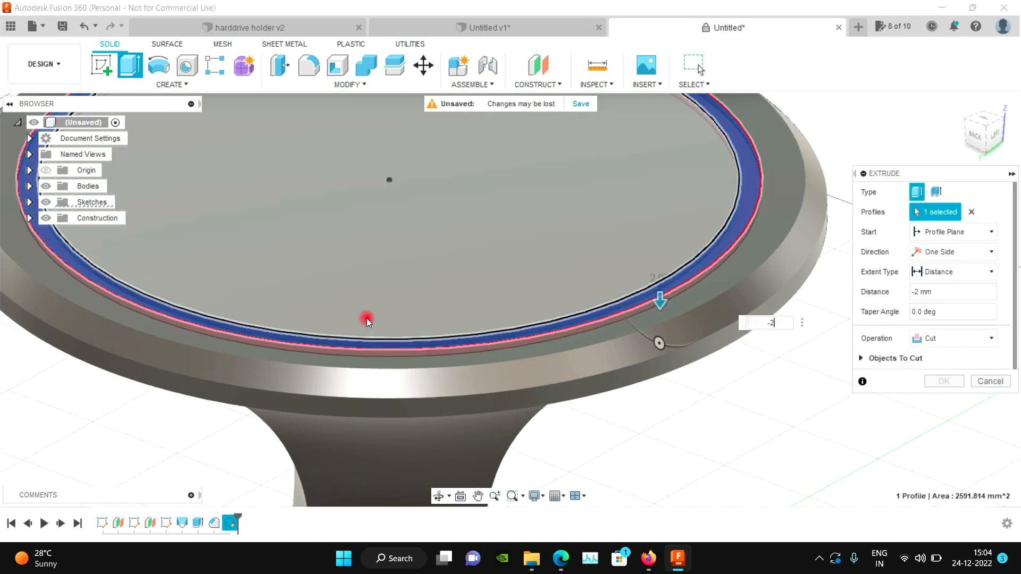
pyautogui.click(937, 378)
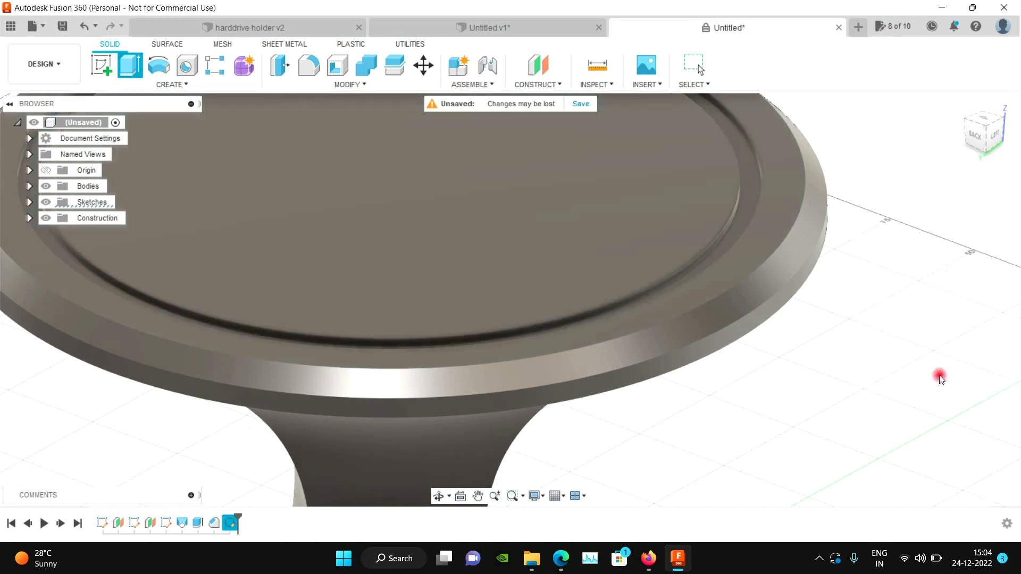
# Fillet the edge where the tabletop's upper face meets the chamfer with a 20 mm radius.
pyautogui.scroll(-5, 801, 246)
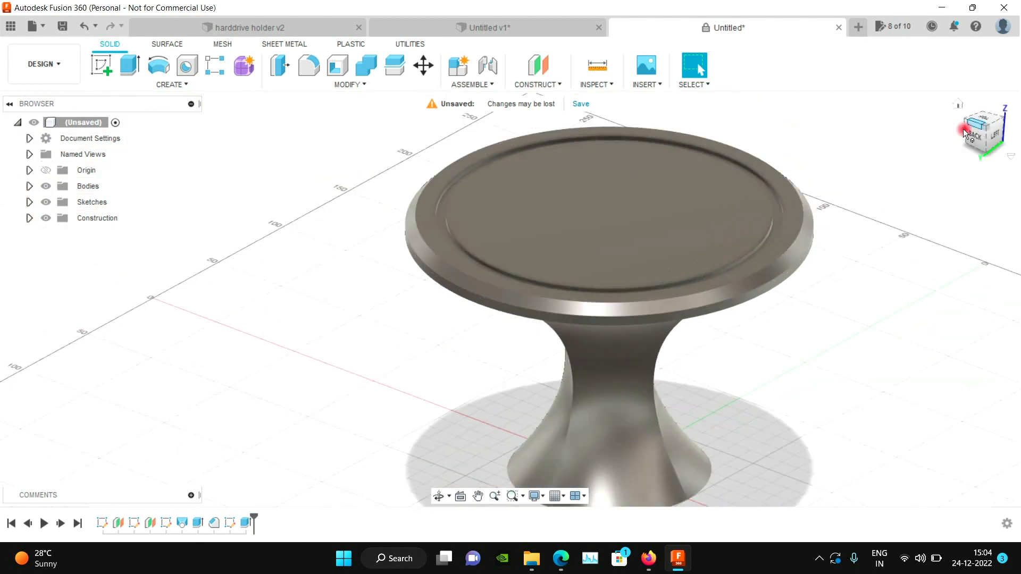
pyautogui.click(992, 135)
pyautogui.click(302, 65)
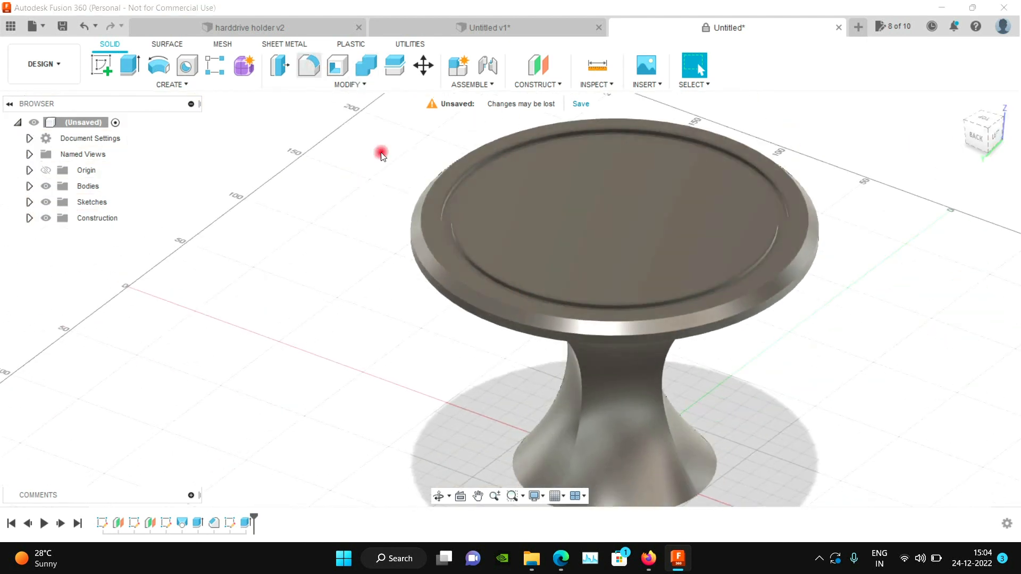
pyautogui.click(427, 244)
pyautogui.write('2')
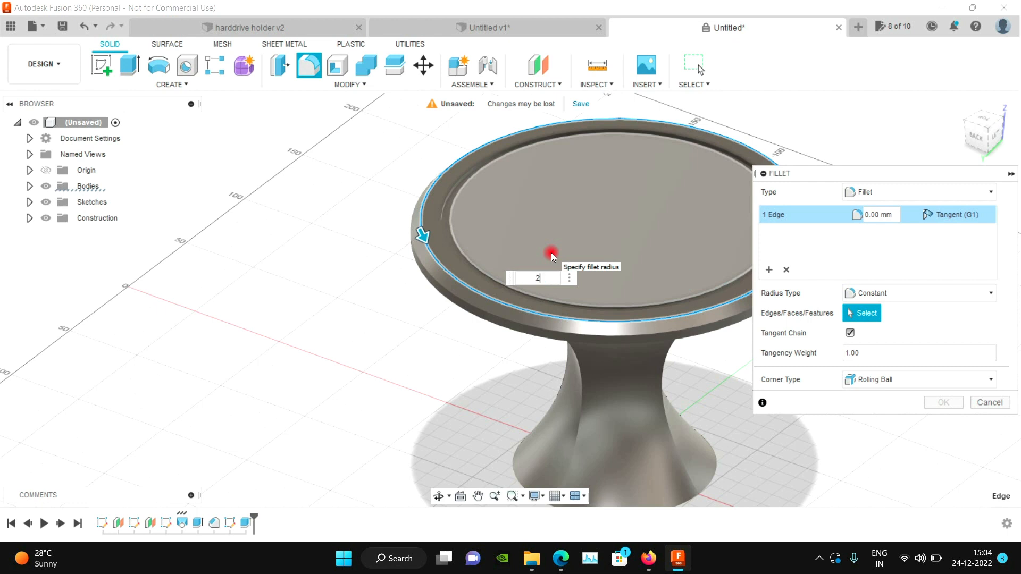
pyautogui.write('0')
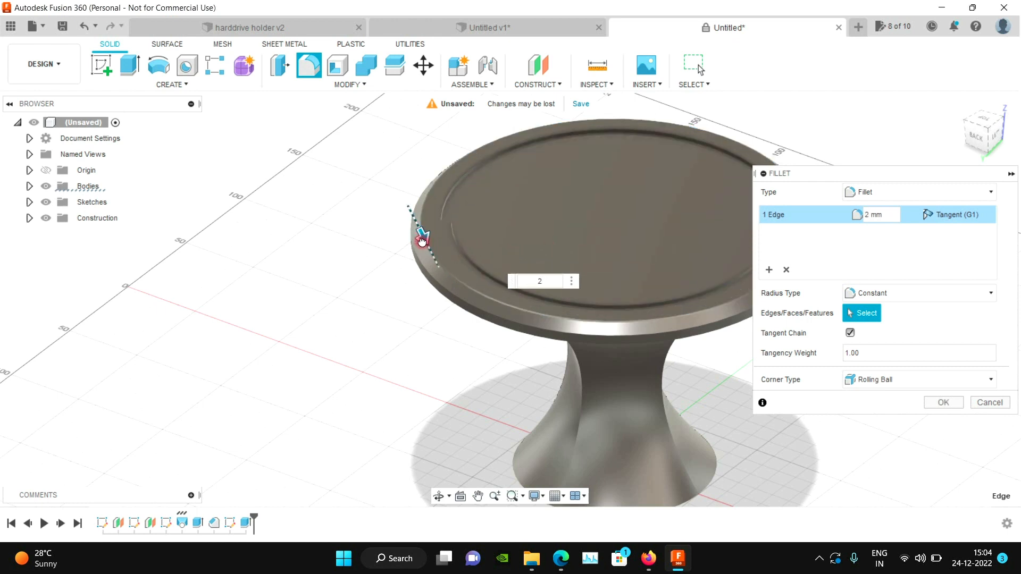
pyautogui.press('Return')
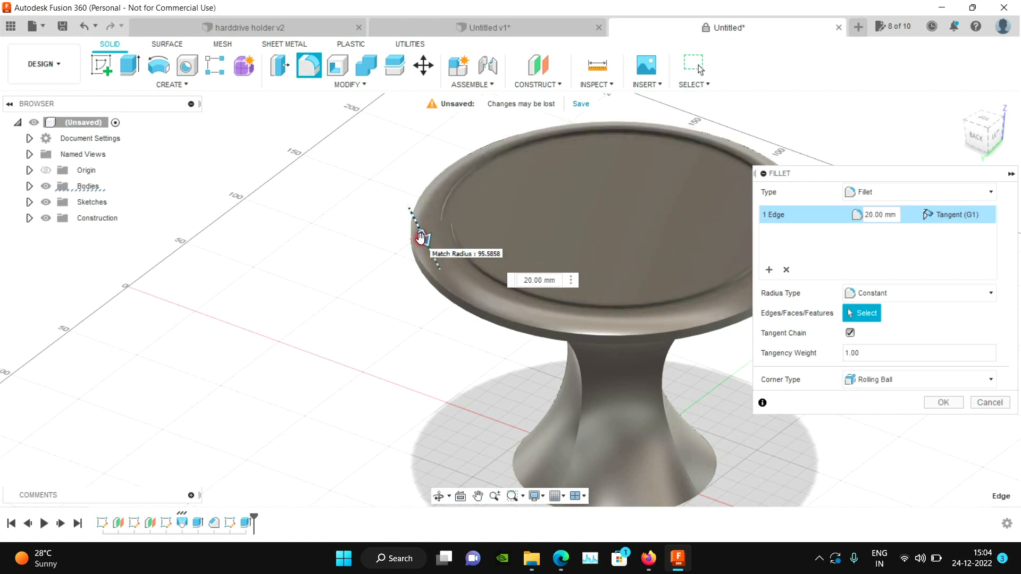
pyautogui.click(941, 402)
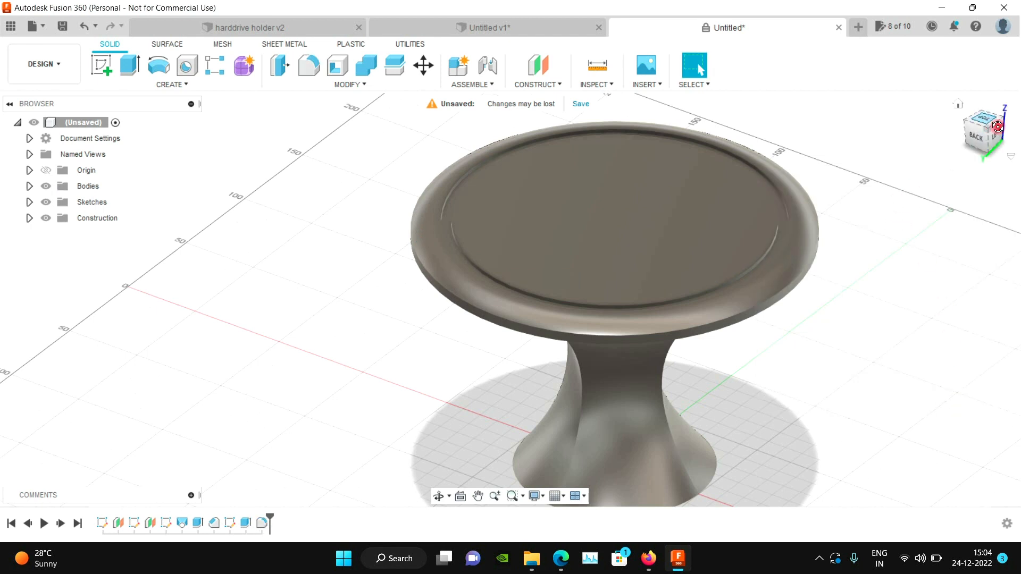
# Fillet the inner upper edge of the tabletop groove with a 2 mm radius.
pyautogui.moveTo(998, 126)
pyautogui.mouseDown()
pyautogui.moveTo(7, 144)
pyautogui.moveTo(23, 165)
pyautogui.moveTo(32, 130)
pyautogui.moveTo(56, 122)
pyautogui.mouseUp()
pyautogui.scroll(5, 834, 149)
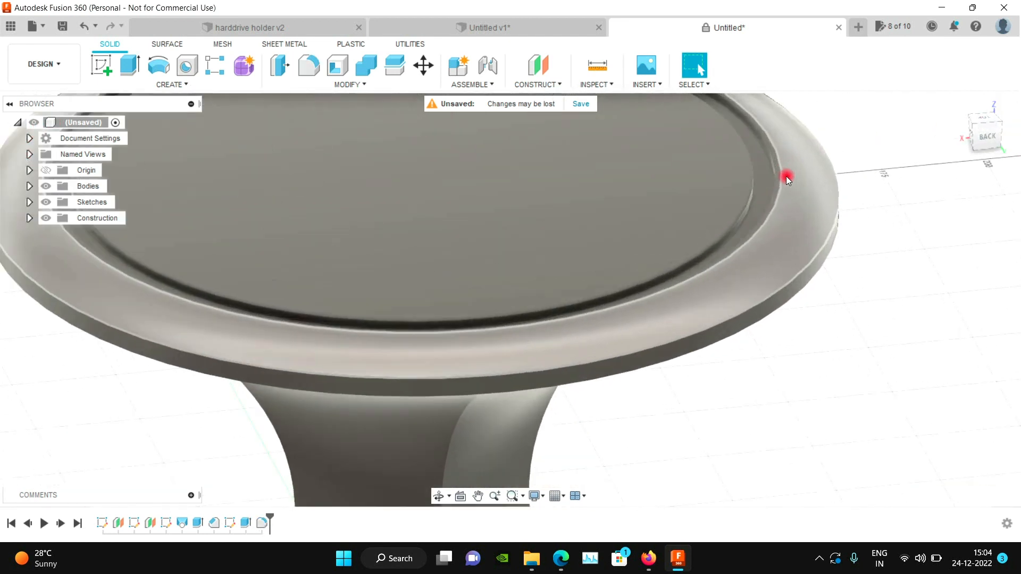
pyautogui.scroll(3, 786, 177)
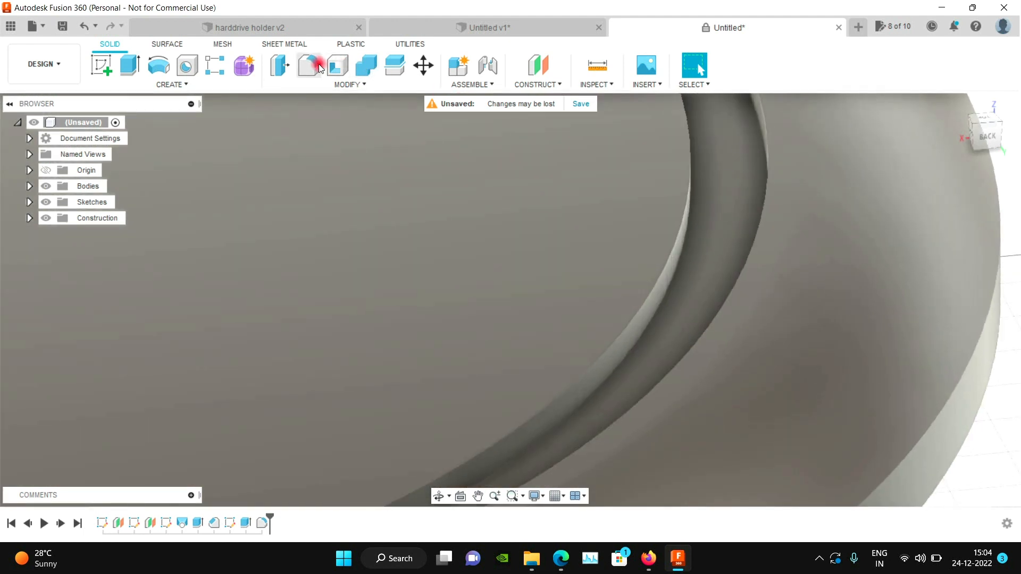
pyautogui.click(319, 66)
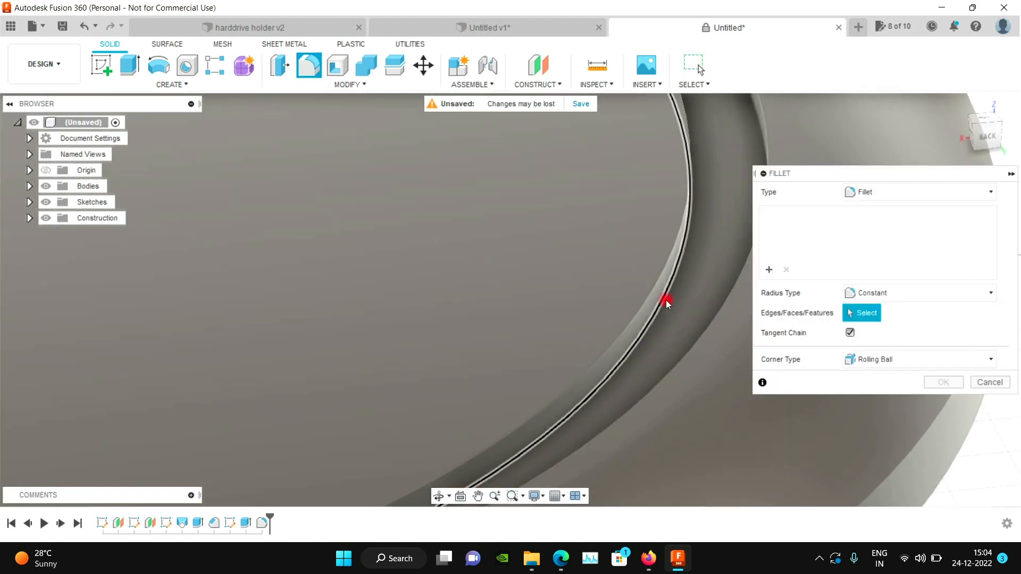
pyautogui.click(666, 301)
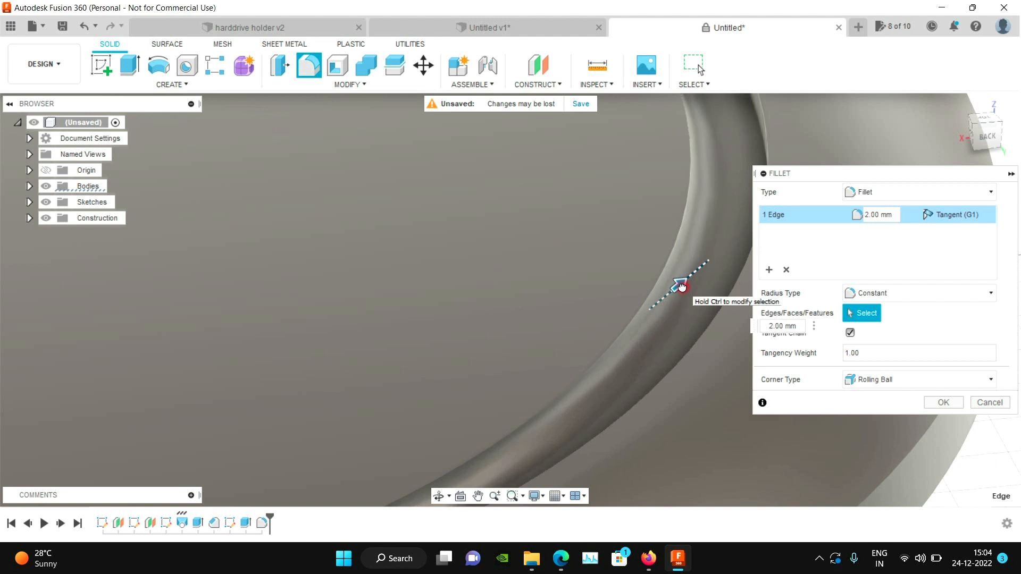
pyautogui.click(935, 400)
# Fillet the outer upper edge of the tabletop groove with a 2 mm radius.
pyautogui.scroll(-4, 724, 243)
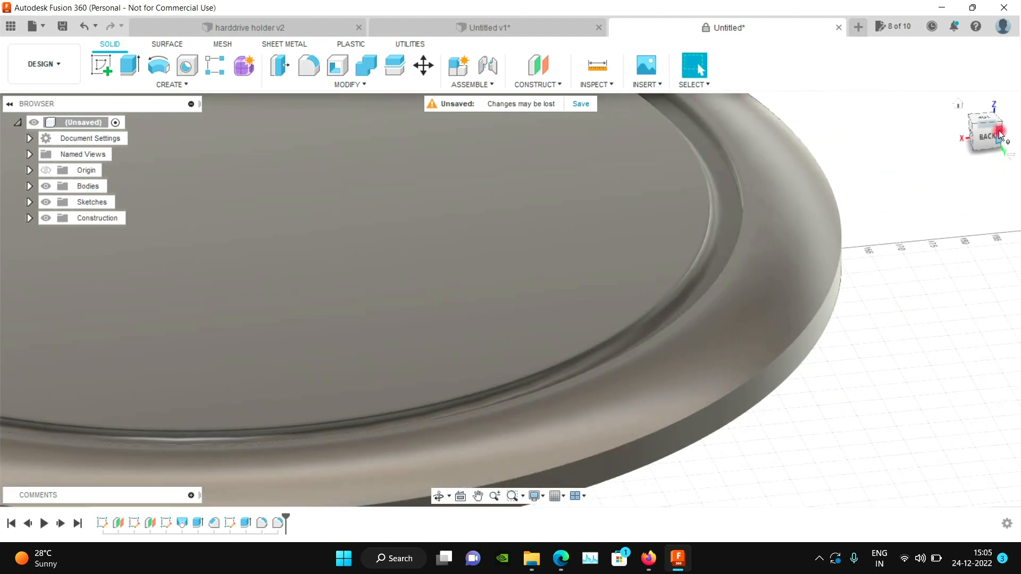
pyautogui.moveTo(999, 132); pyautogui.dragTo(48, 140)
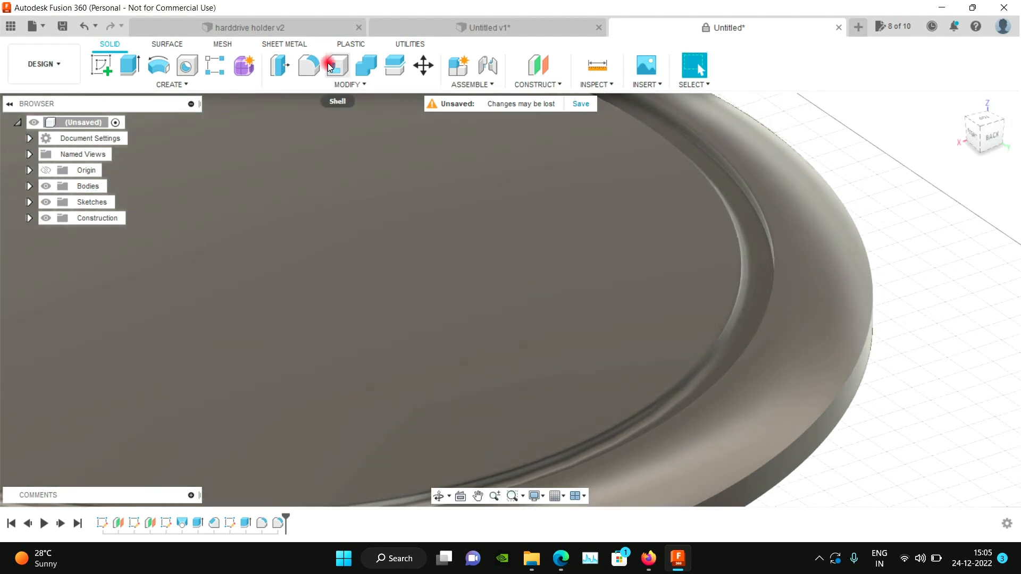
pyautogui.press('f')
pyautogui.click(726, 177)
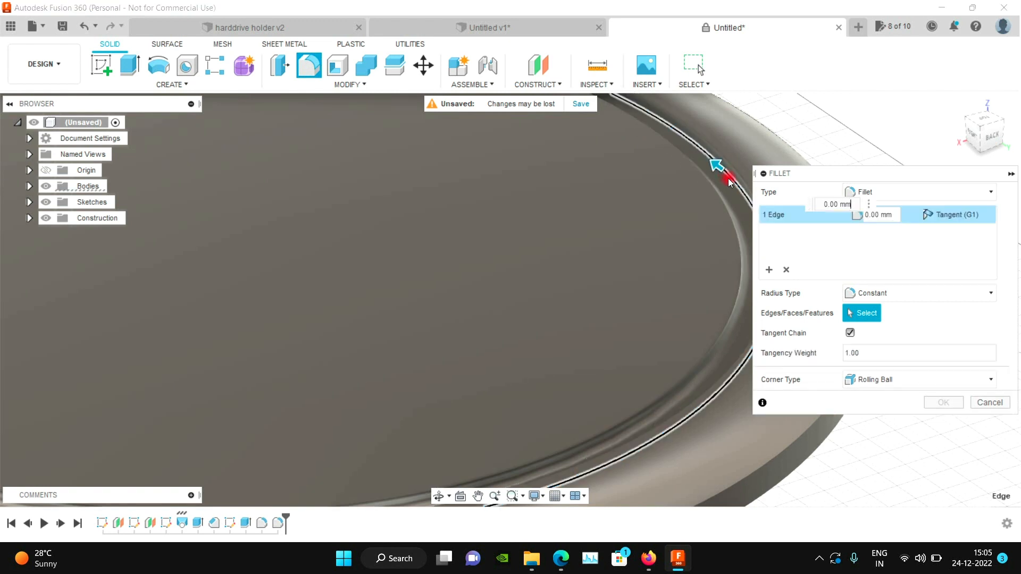
pyautogui.write('2')
pyautogui.click(942, 403)
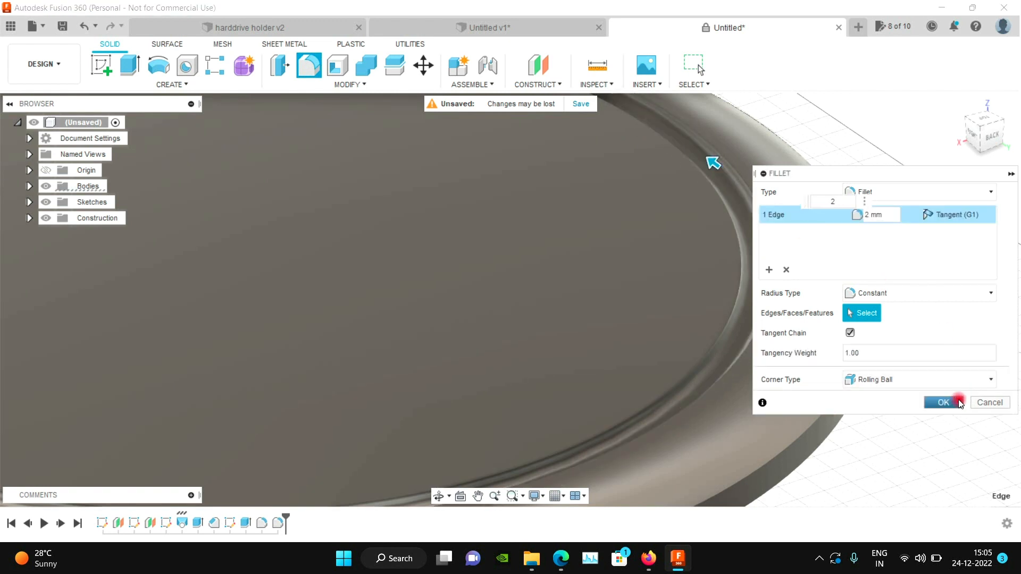
# Fillet the inner and outer edges bordering the rounded tabletop groove together with an 11 mm radius.
pyautogui.click(303, 71)
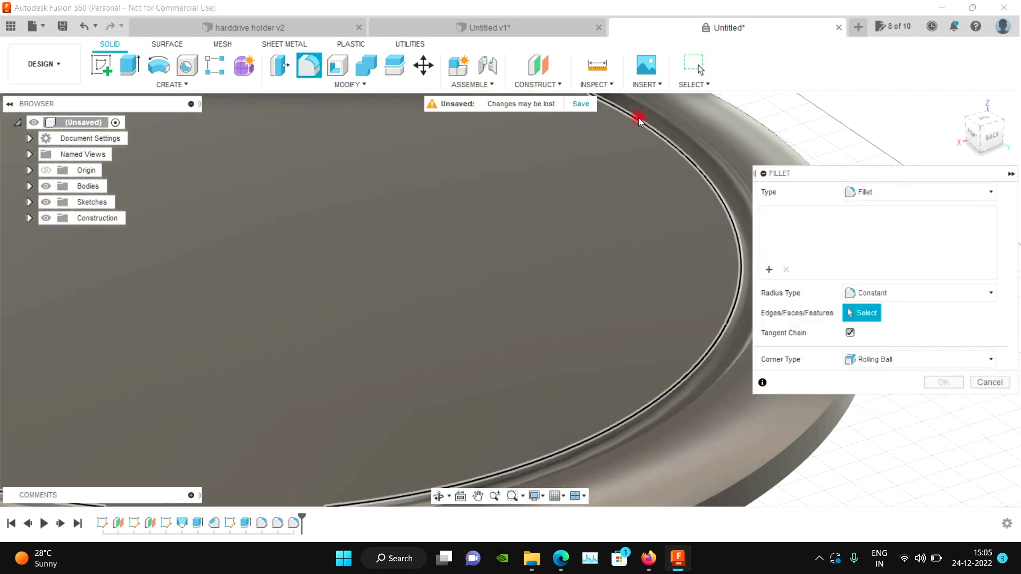
pyautogui.click(683, 118)
pyautogui.click(683, 121)
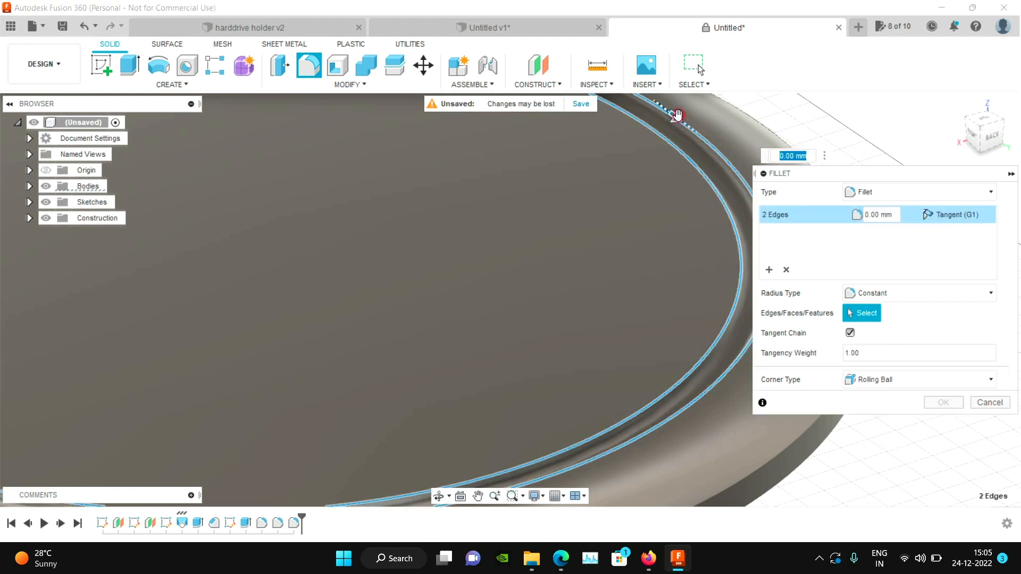
pyautogui.moveTo(683, 121)
pyautogui.mouseDown()
pyautogui.moveTo(668, 108)
pyautogui.moveTo(692, 129)
pyautogui.mouseUp()
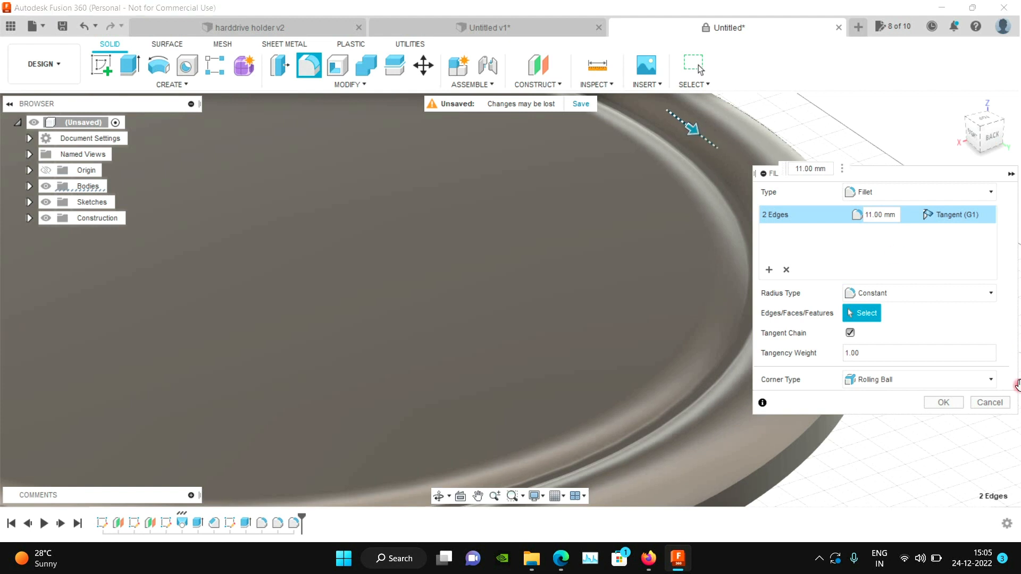
pyautogui.click(946, 403)
# Switch the finished table model to the Render workspace.
pyautogui.scroll(-5, 675, 154)
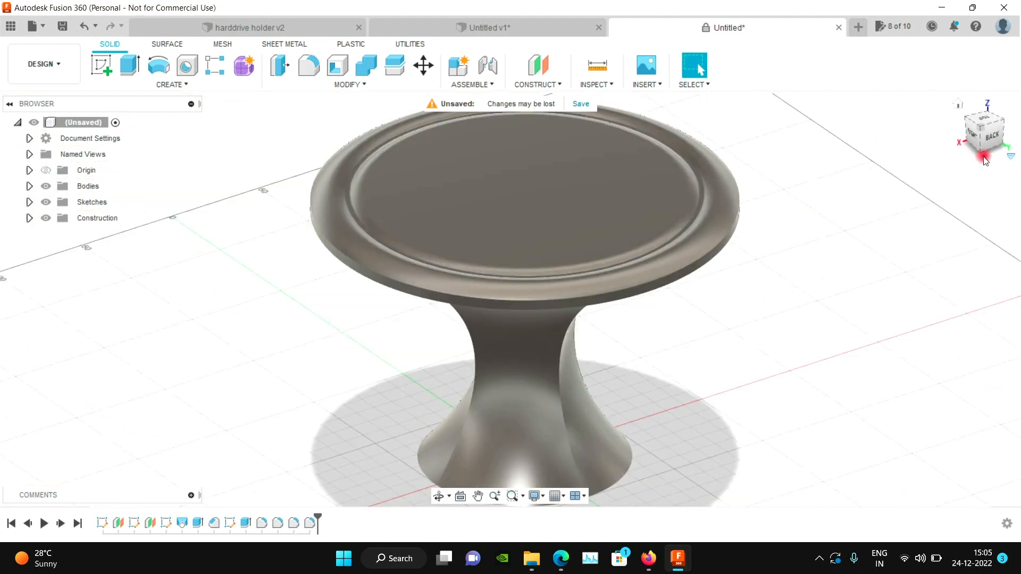
pyautogui.moveTo(973, 142)
pyautogui.mouseDown()
pyautogui.moveTo(985, 114)
pyautogui.moveTo(58, 122)
pyautogui.moveTo(87, 141)
pyautogui.moveTo(79, 95)
pyautogui.moveTo(148, 149)
pyautogui.moveTo(2, 302)
pyautogui.moveTo(179, 215)
pyautogui.mouseUp()
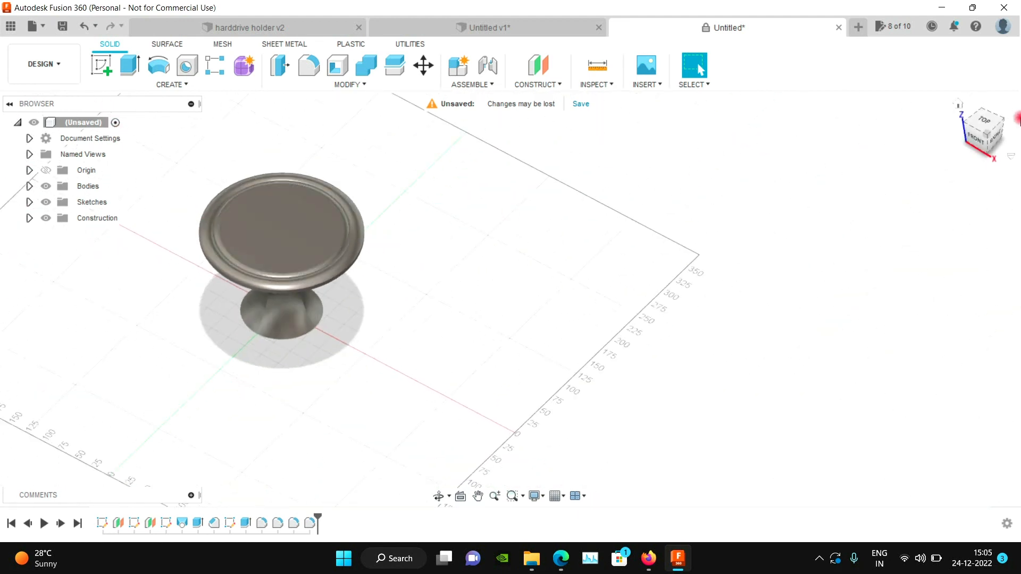
pyautogui.click(976, 110)
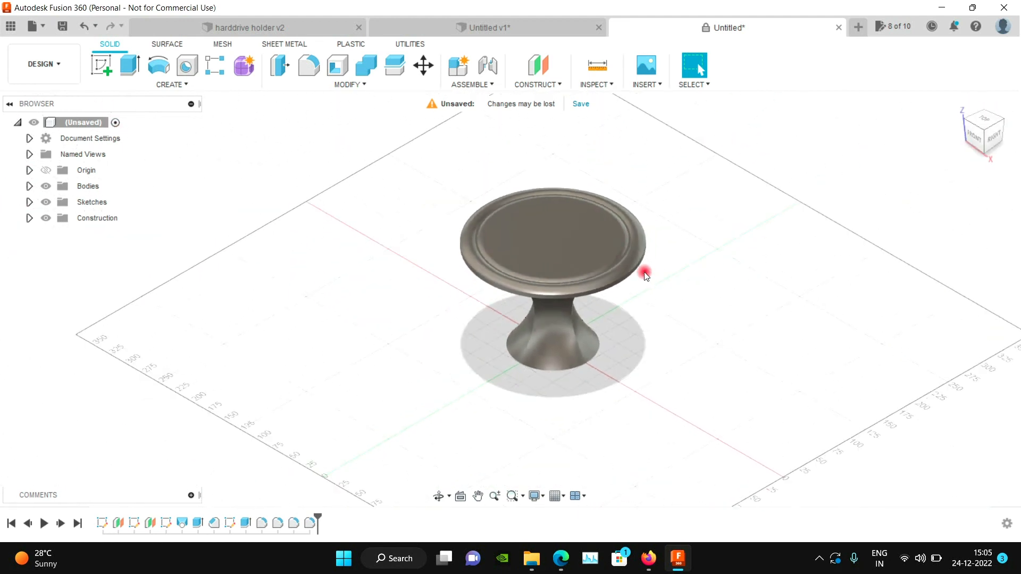
pyautogui.moveTo(989, 136); pyautogui.dragTo(981, 120)
pyautogui.scroll(5, 569, 195)
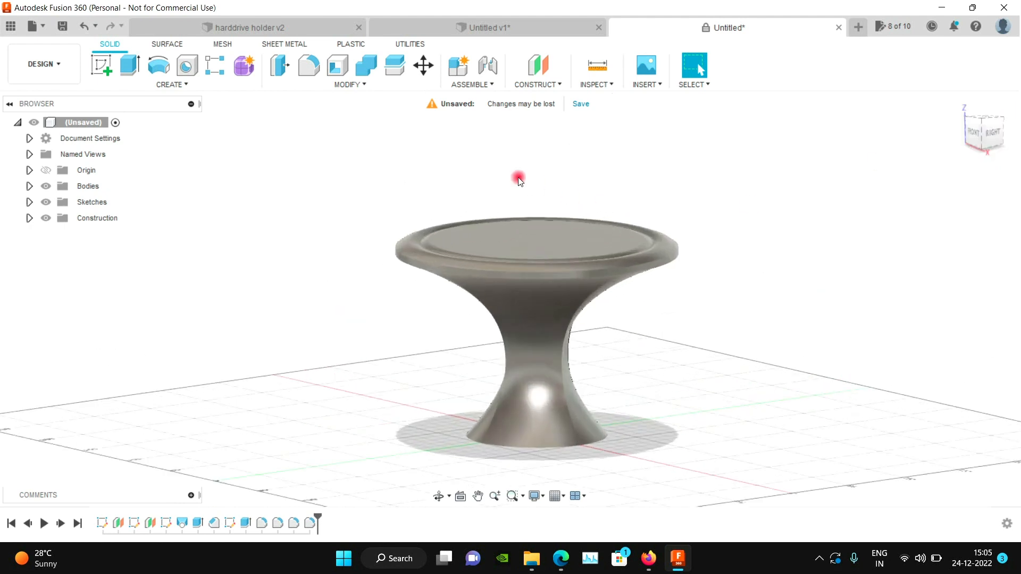
pyautogui.click(33, 63)
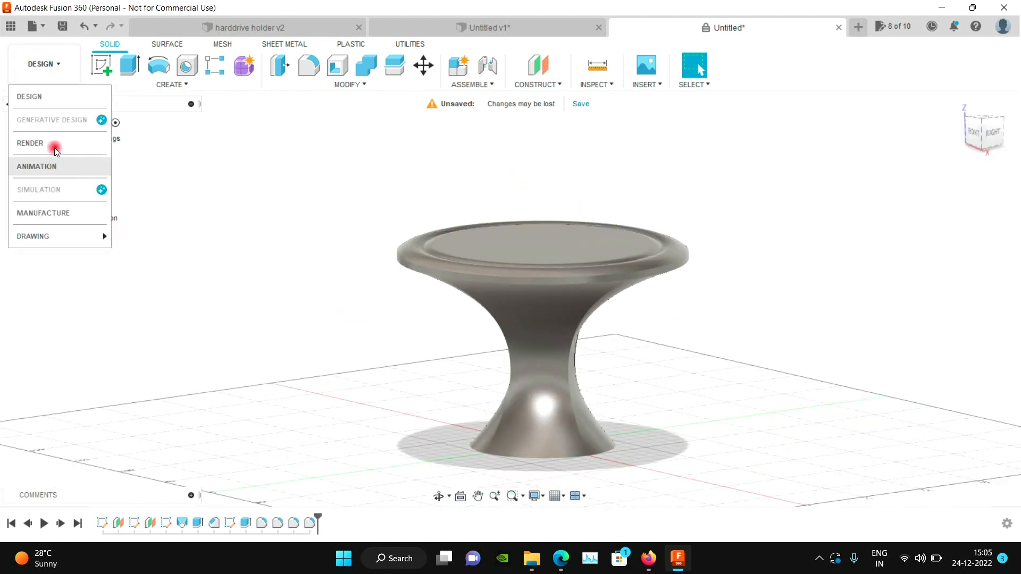
pyautogui.click(54, 147)
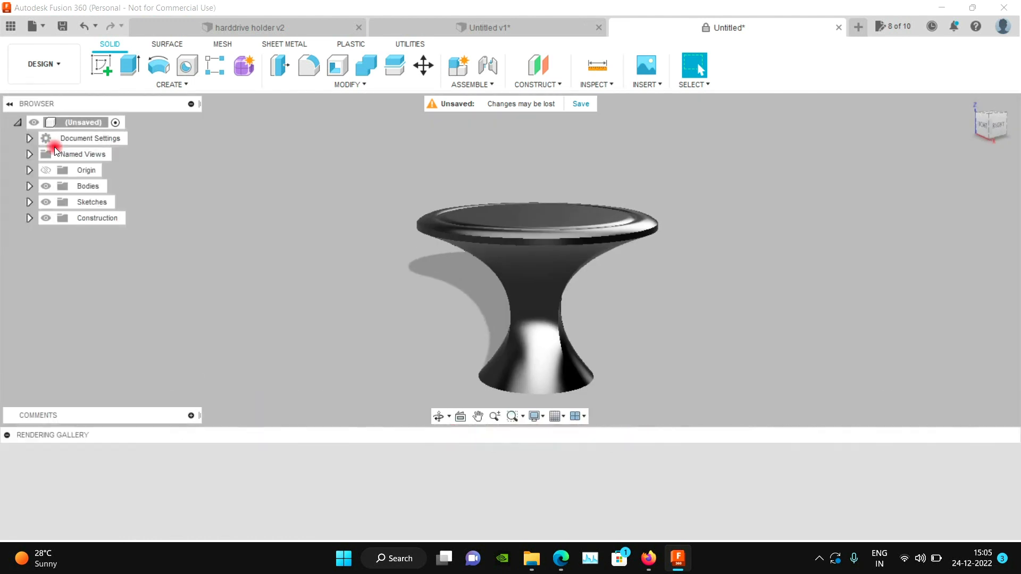
# Apply the 3D Walnut - Semigloss appearance from the finished solid woods to the table body.
pyautogui.click(102, 65)
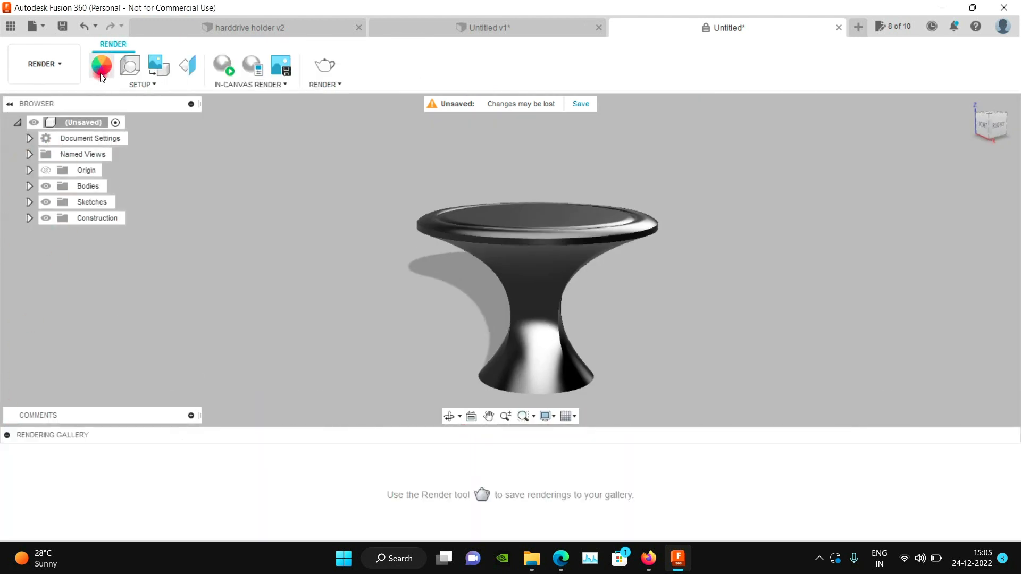
pyautogui.scroll(-5, 809, 307)
pyautogui.scroll(-10, 808, 307)
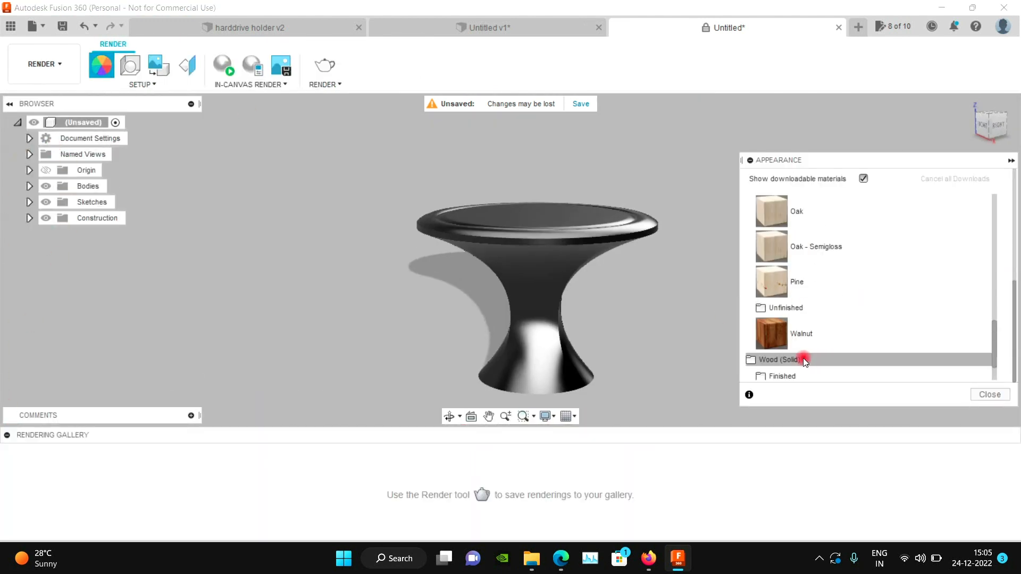
pyautogui.scroll(2, 803, 242)
pyautogui.click(802, 239)
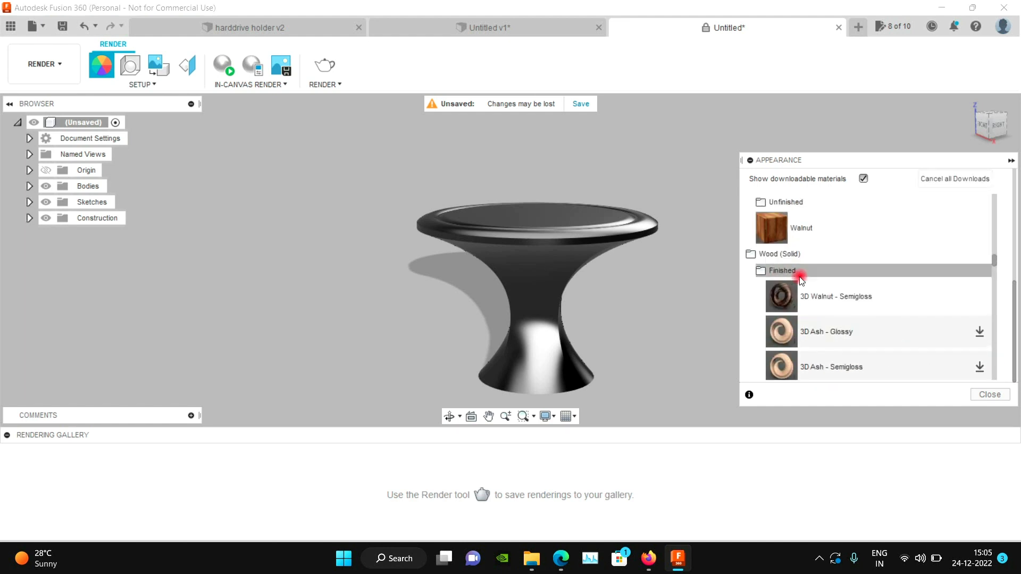
pyautogui.moveTo(811, 292); pyautogui.dragTo(869, 344)
pyautogui.moveTo(2, 223); pyautogui.dragTo(2, 226)
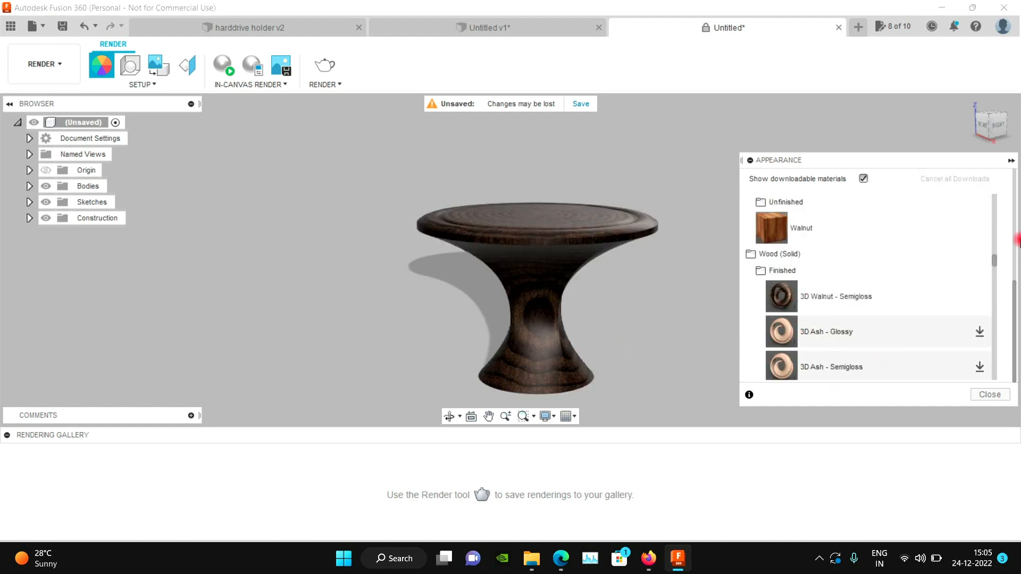
# Set the walnut appearance's latewood exponent to 2.062, latewood roughness to 0.069, ring thickness to 0.527 cm and ring bump to 0.0090 cm.
pyautogui.scroll(10, 819, 245)
pyautogui.doubleClick(808, 273)
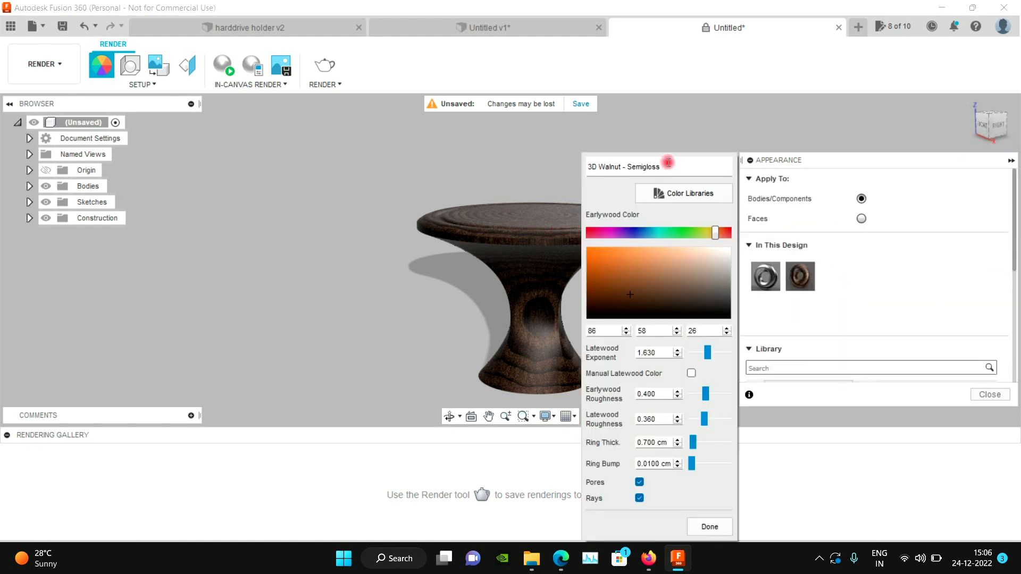
pyautogui.moveTo(688, 434)
pyautogui.mouseDown()
pyautogui.moveTo(702, 442)
pyautogui.moveTo(692, 441)
pyautogui.mouseUp()
pyautogui.moveTo(704, 419); pyautogui.dragTo(693, 418)
pyautogui.moveTo(692, 464); pyautogui.dragTo(731, 458)
pyautogui.moveTo(707, 352); pyautogui.dragTo(729, 349)
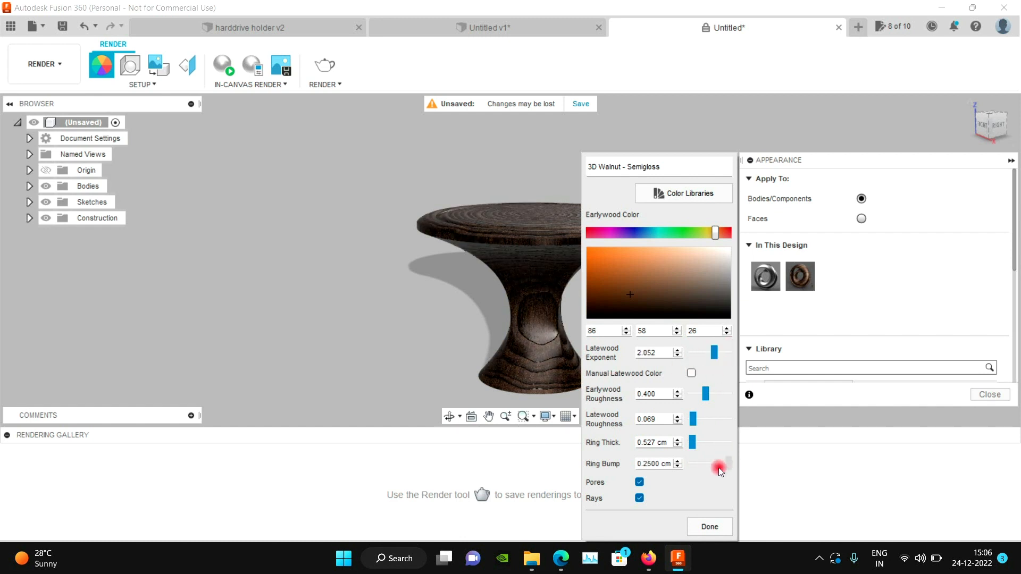
pyautogui.moveTo(711, 463); pyautogui.dragTo(691, 463)
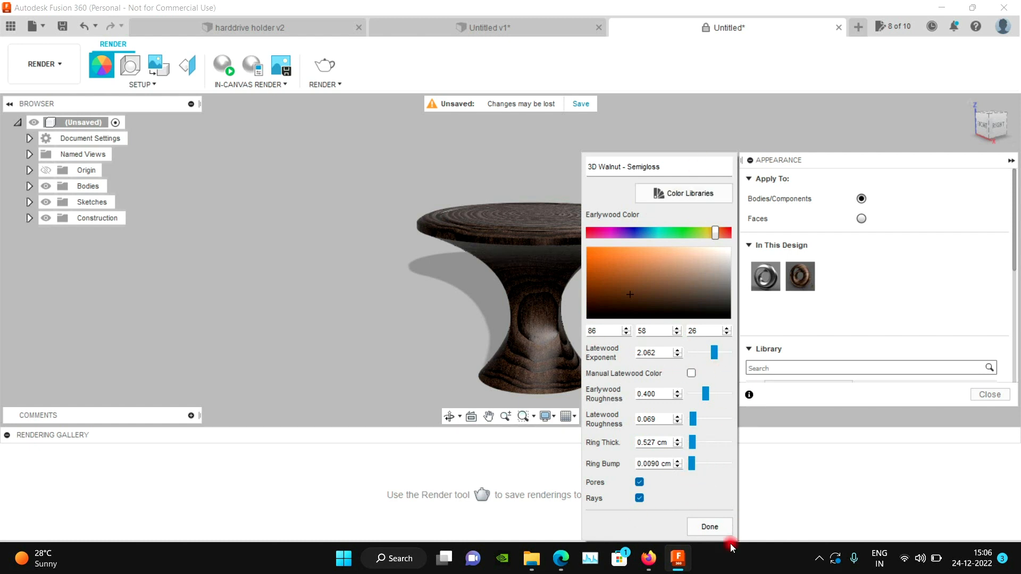
pyautogui.click(714, 528)
# Enable a manual latewood color for the walnut appearance and set it to dark brown, RGB 44, 26, 1.
pyautogui.rightClick(811, 274)
pyautogui.click(834, 279)
pyautogui.moveTo(864, 155); pyautogui.dragTo(895, 46)
pyautogui.rightClick(830, 165)
pyautogui.click(851, 172)
pyautogui.click(721, 255)
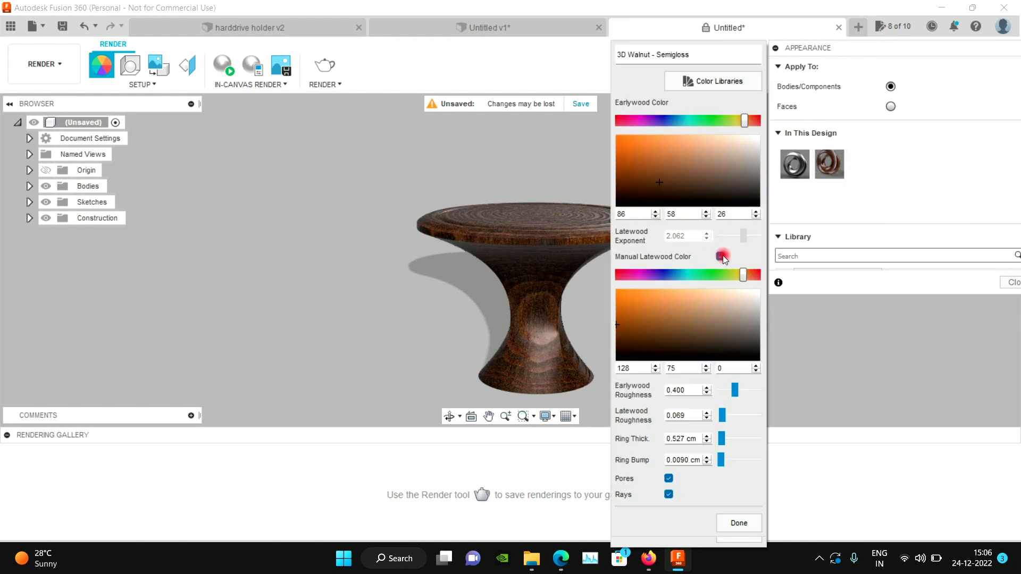
pyautogui.click(619, 333)
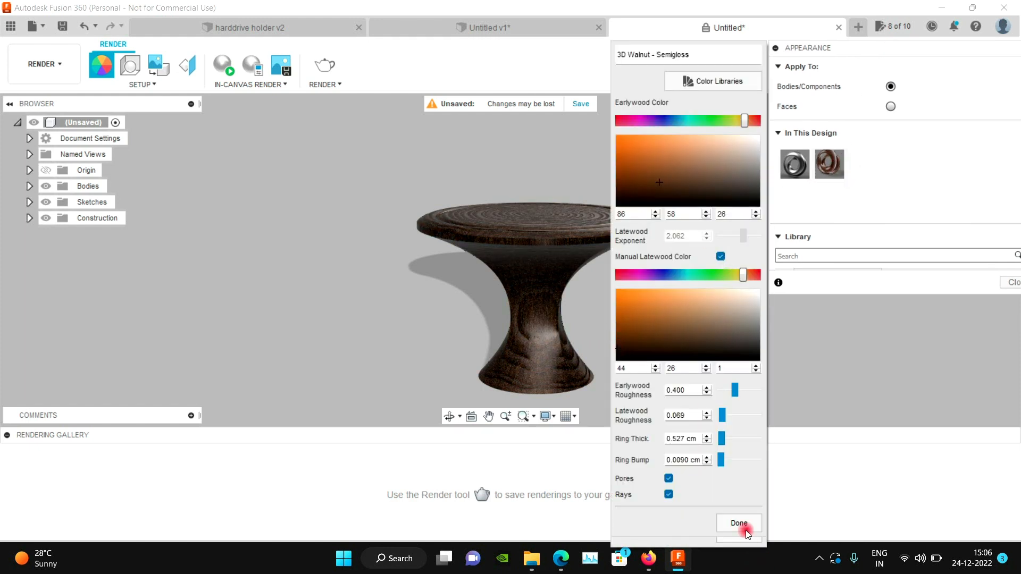